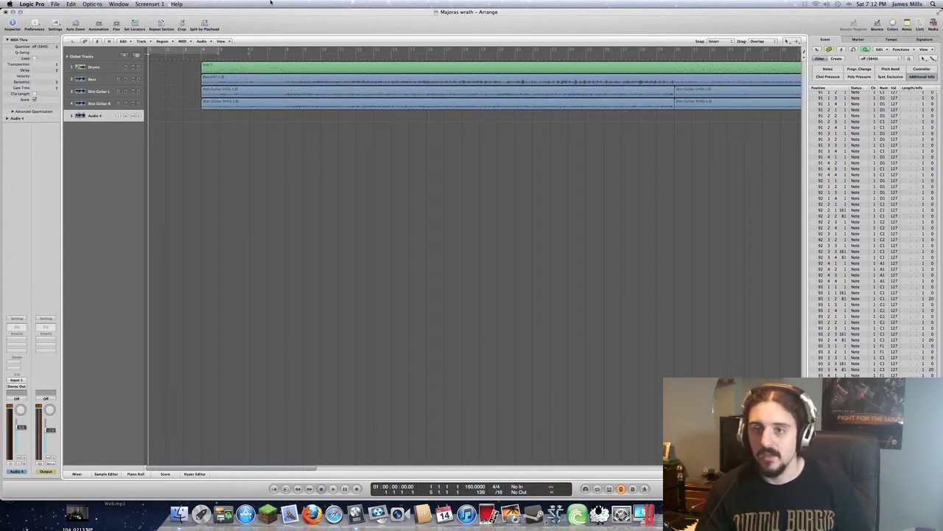
Play the arrangement from bar 3 to listen to the existing tracks, and stop around bar 15.
{"action": "left_click", "coordinate": [195, 59]}
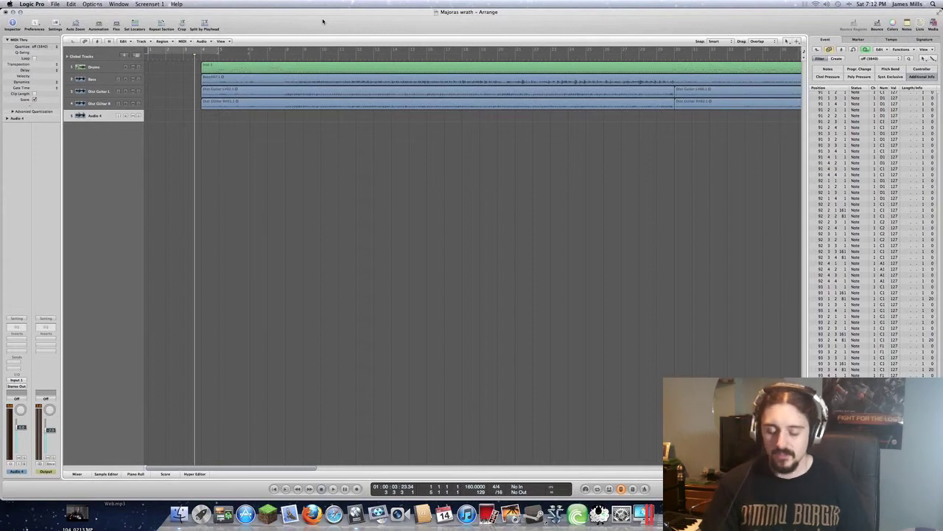
{"action": "key", "text": "space"}
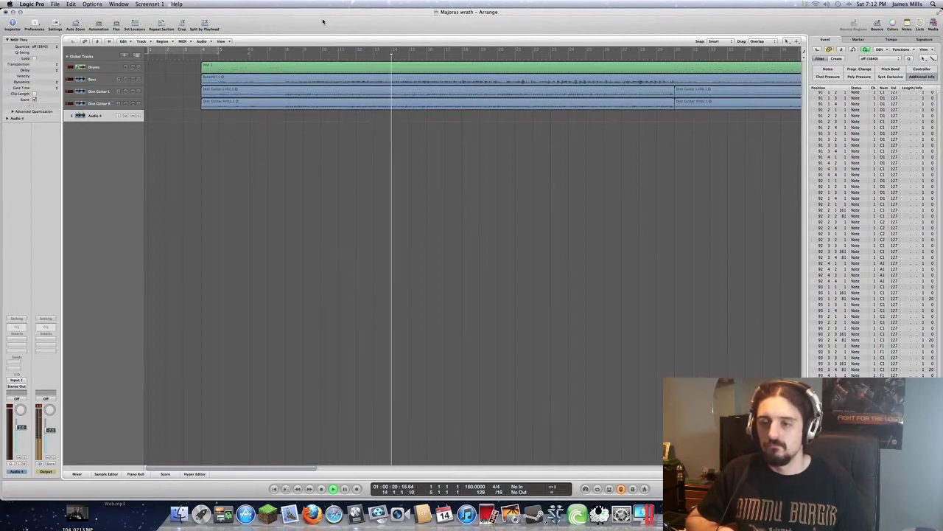
{"action": "key", "text": "space"}
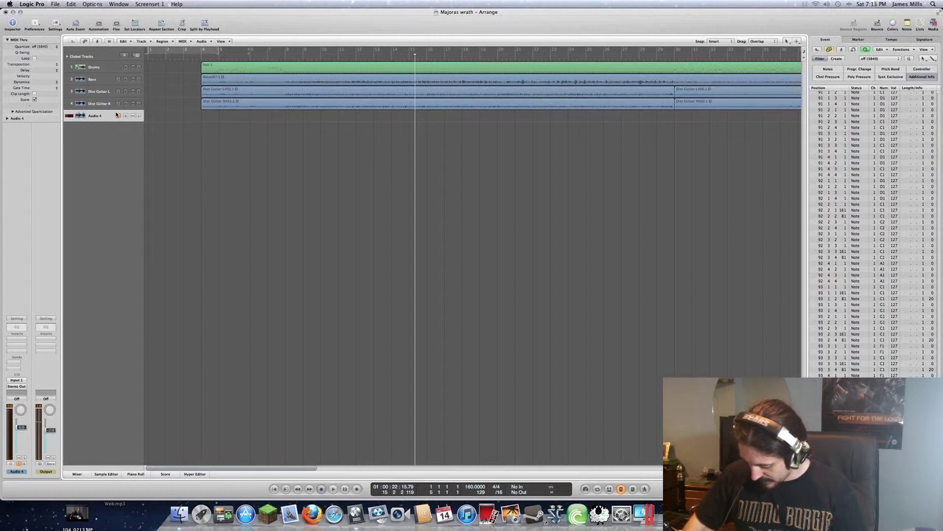
Enable input monitoring on the Audio 4 track and insert a mono Line 6 POD Farm 2 plug-in on it.
{"action": "left_click", "coordinate": [117, 115]}
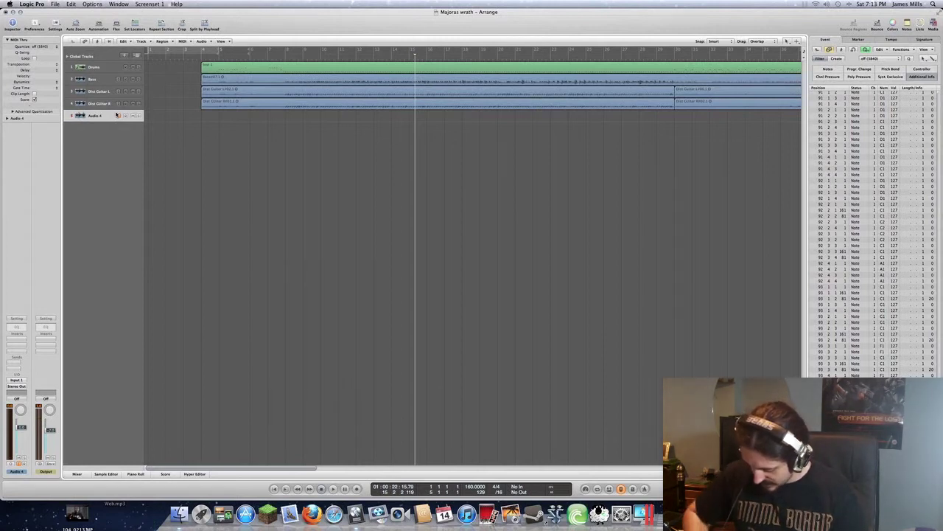
{"action": "left_click", "coordinate": [117, 115]}
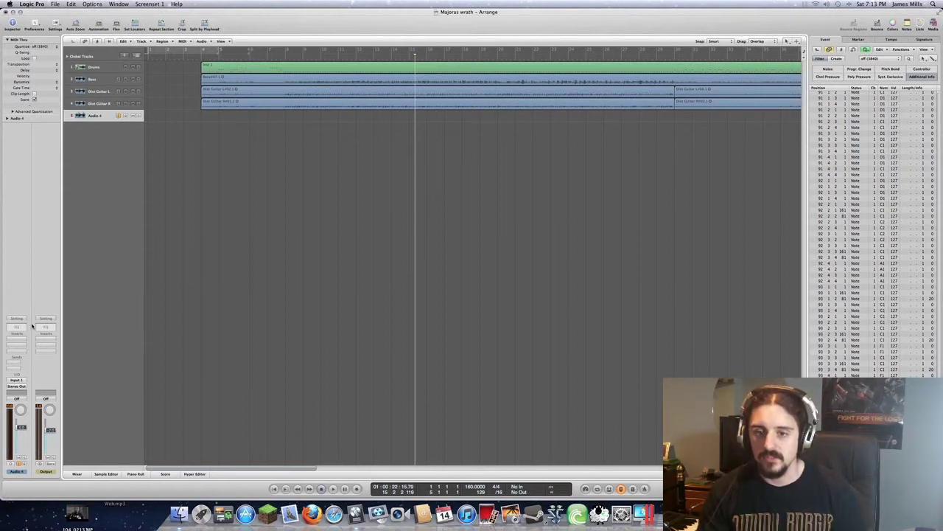
{"action": "left_click", "coordinate": [17, 342]}
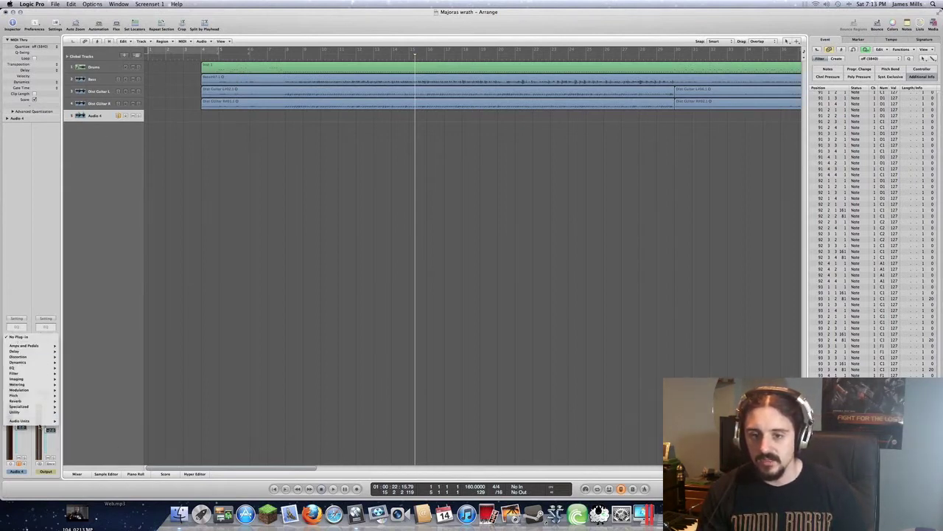
{"action": "mouse_move", "coordinate": [41, 421]}
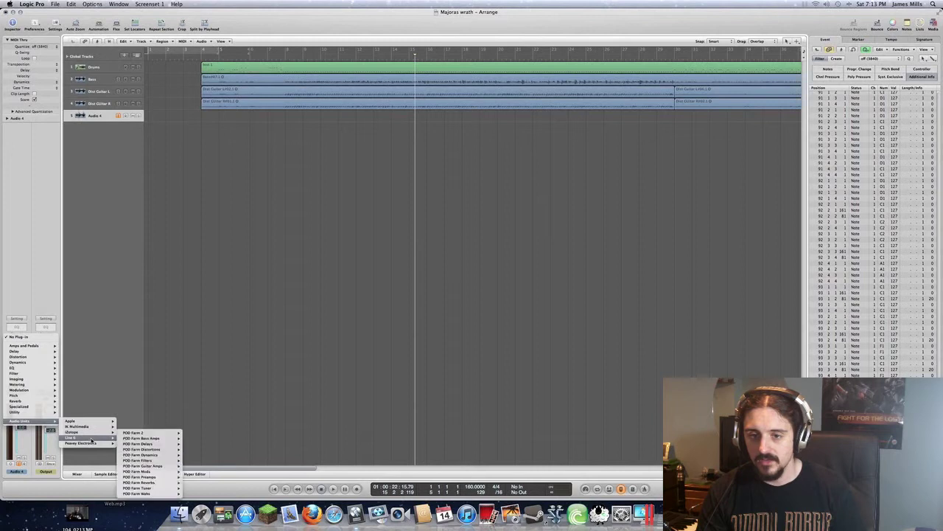
{"action": "mouse_move", "coordinate": [102, 428]}
{"action": "mouse_move", "coordinate": [133, 428]}
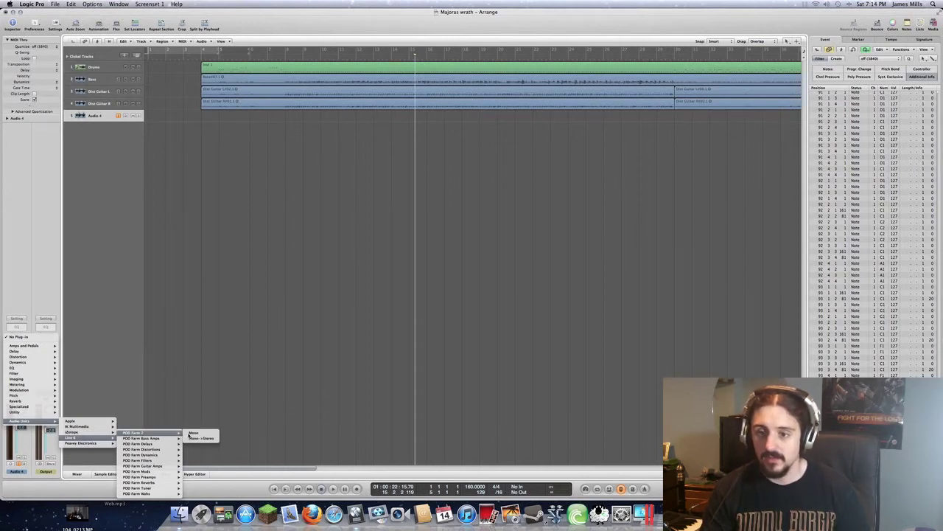
{"action": "left_click", "coordinate": [191, 433]}
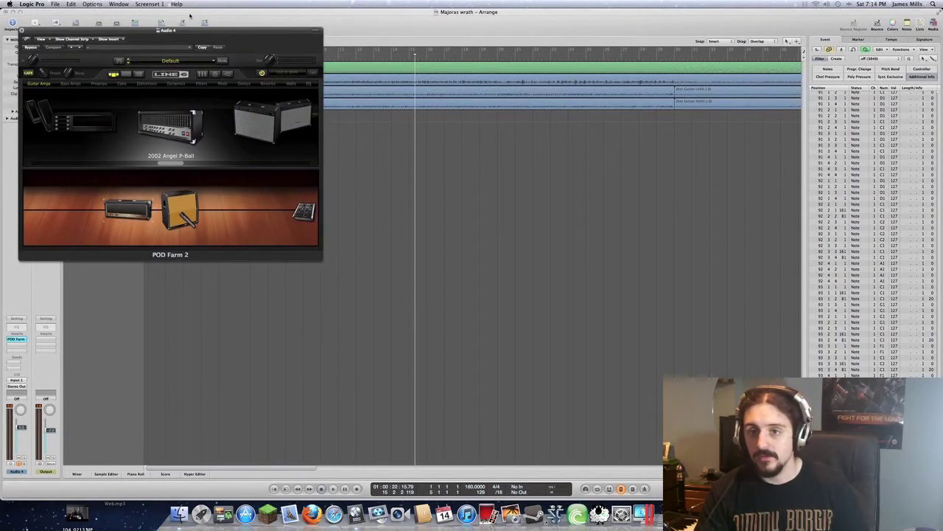
{"action": "left_click_drag", "start_coordinate": [183, 31], "coordinate": [409, 54]}
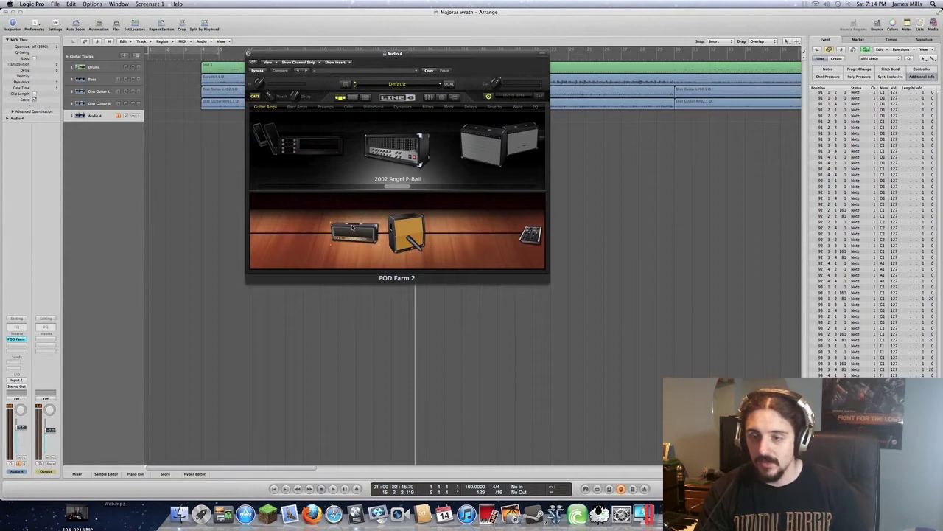
Look through the available guitar amp and cabinet models in POD Farm 2.
{"action": "left_click", "coordinate": [279, 108]}
{"action": "scroll", "coordinate": [274, 175], "scroll_direction": "down", "scroll_amount": 15}
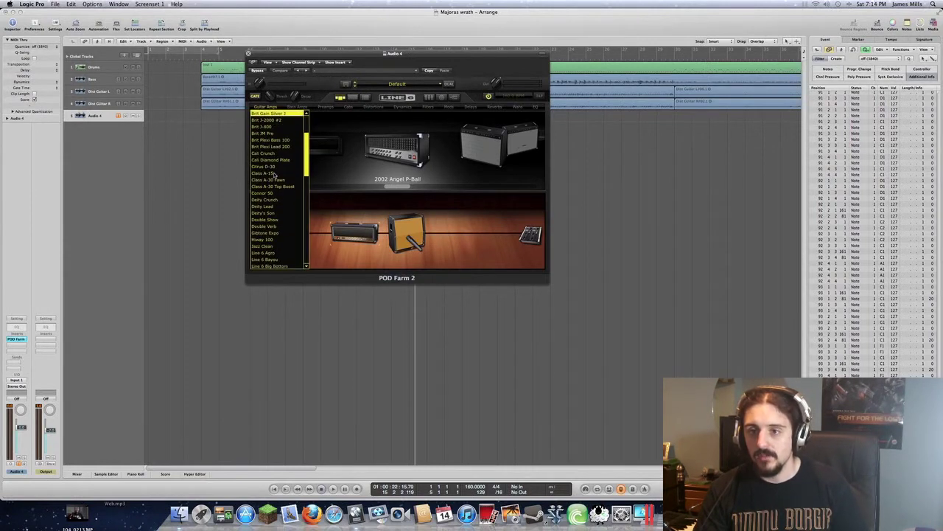
{"action": "scroll", "coordinate": [274, 175], "scroll_direction": "down", "scroll_amount": 3}
{"action": "scroll", "coordinate": [276, 169], "scroll_direction": "up", "scroll_amount": 20}
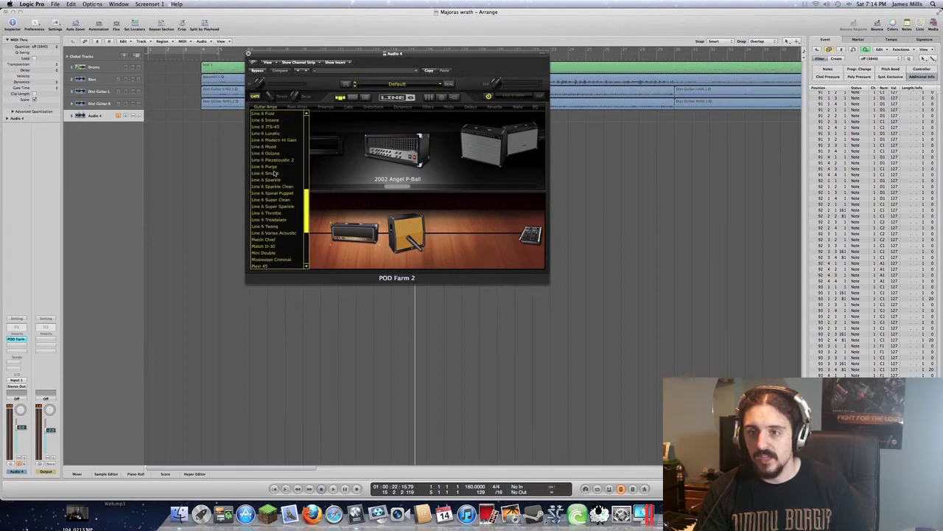
{"action": "left_click", "coordinate": [333, 109]}
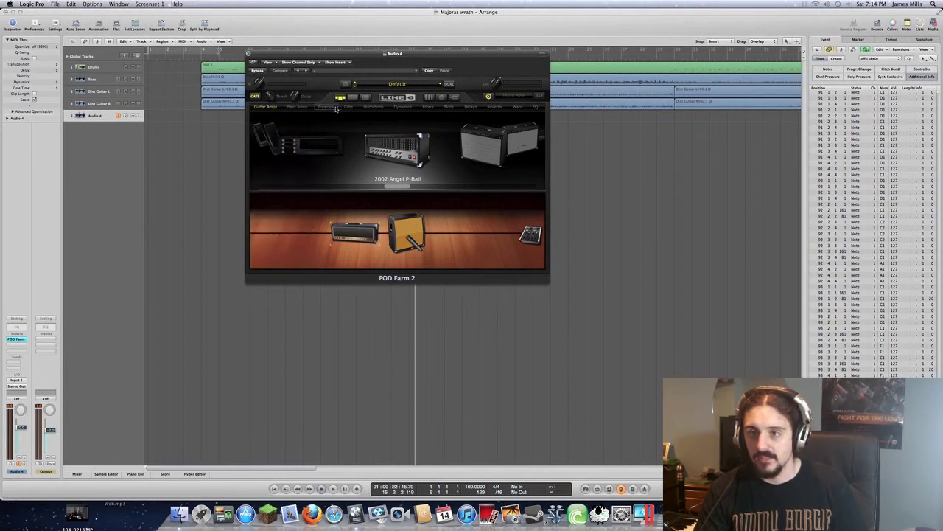
{"action": "left_click", "coordinate": [352, 108]}
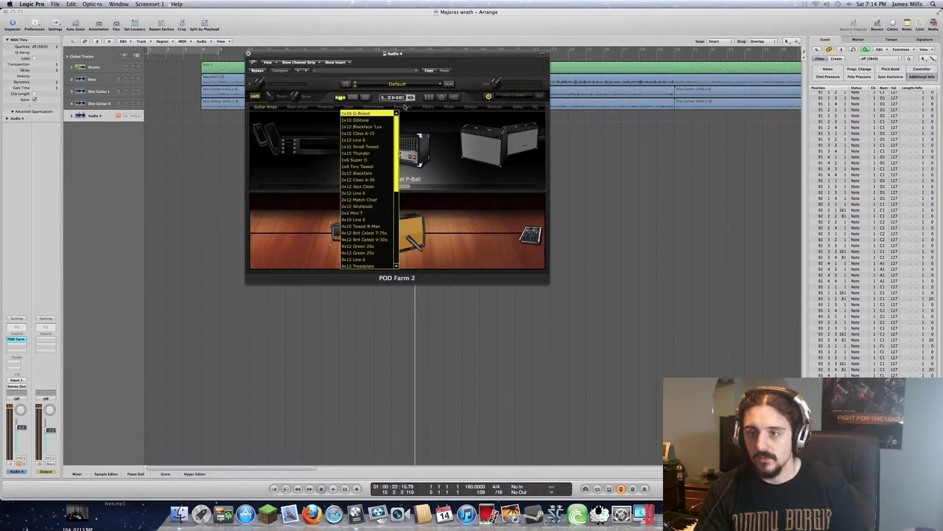
{"action": "left_click", "coordinate": [387, 109]}
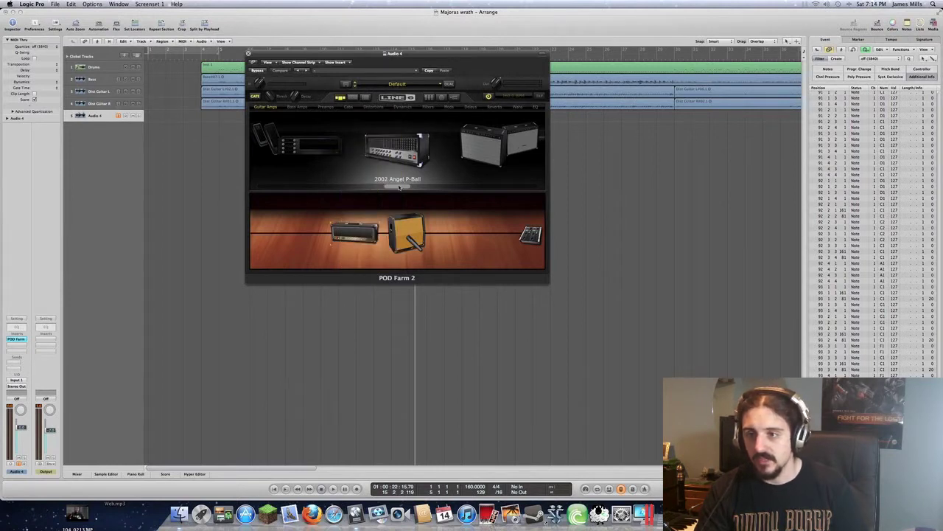
Browse the guitar amp gallery to the 1990 Brit J-800 and open the controls of the amp in the signal chain.
{"action": "mouse_move", "coordinate": [399, 187]}
{"action": "left_mouse_down"}
{"action": "mouse_move", "coordinate": [422, 189]}
{"action": "mouse_move", "coordinate": [398, 189]}
{"action": "left_mouse_up"}
{"action": "left_click", "coordinate": [282, 108]}
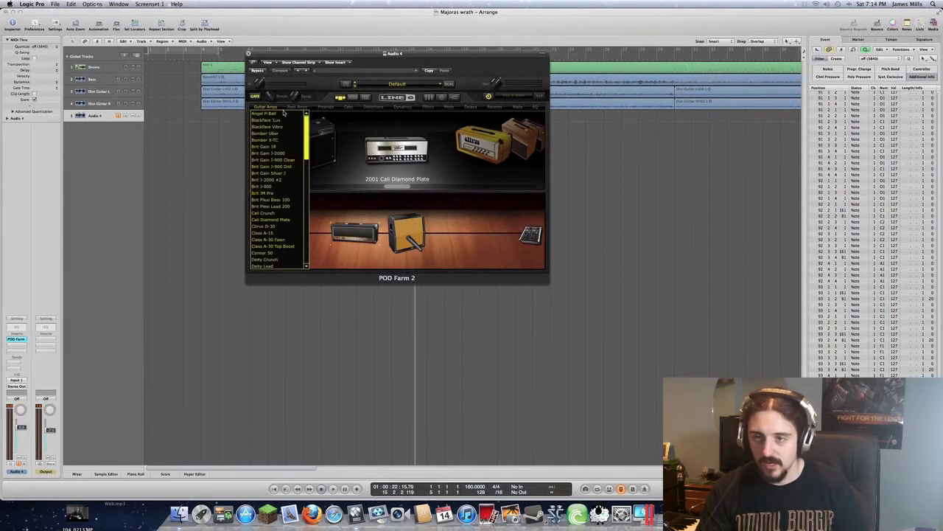
{"action": "scroll", "coordinate": [288, 195], "scroll_direction": "down", "scroll_amount": 1}
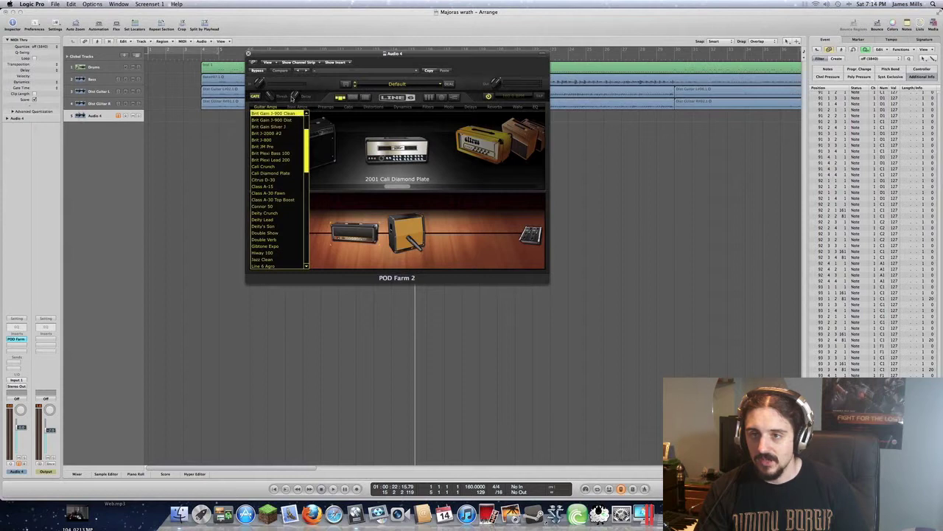
{"action": "left_click", "coordinate": [328, 83]}
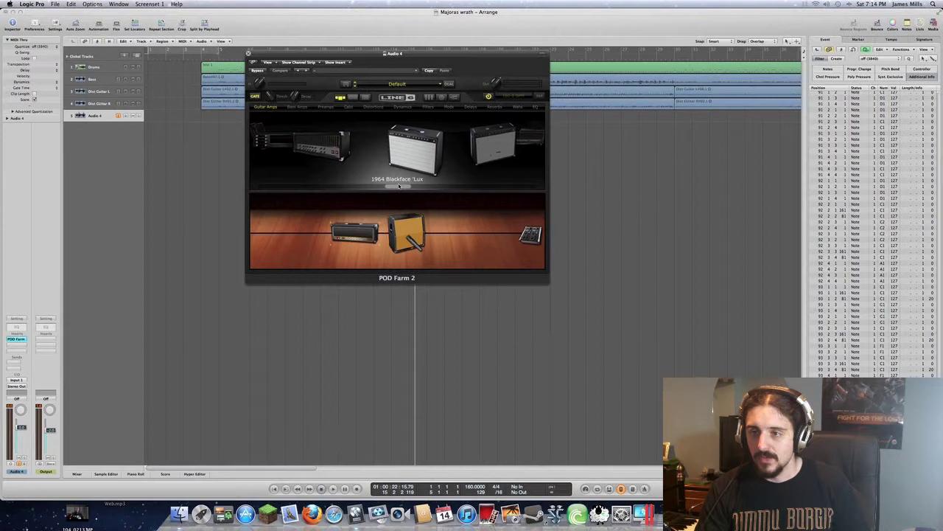
{"action": "left_click", "coordinate": [435, 170]}
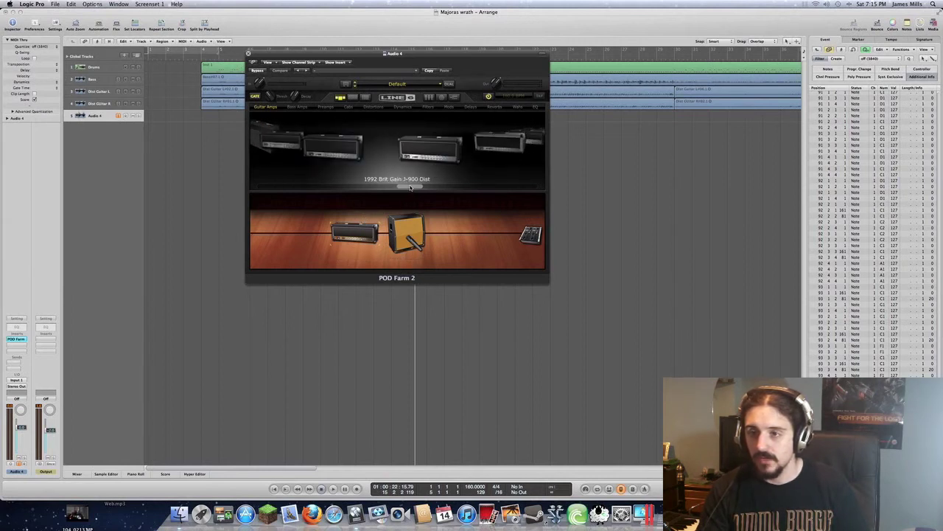
{"action": "left_click_drag", "start_coordinate": [411, 188], "coordinate": [395, 190]}
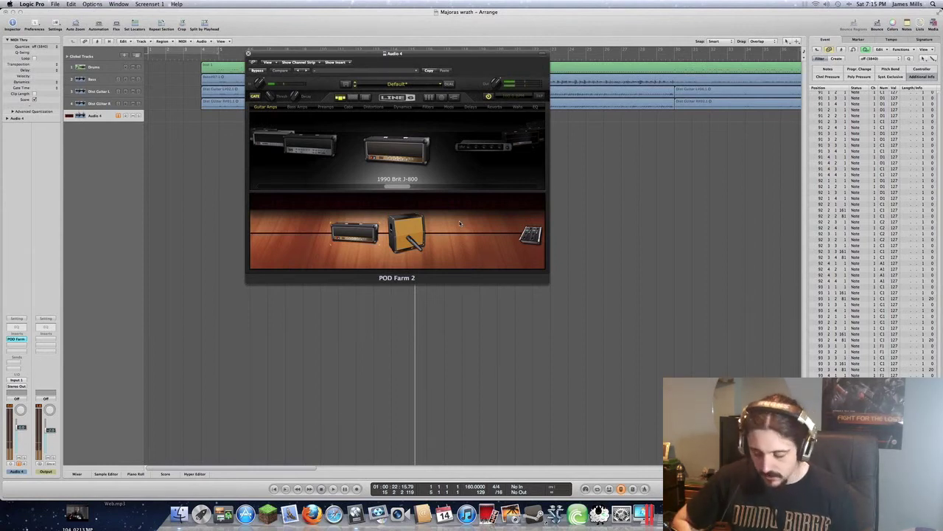
{"action": "left_click", "coordinate": [350, 236]}
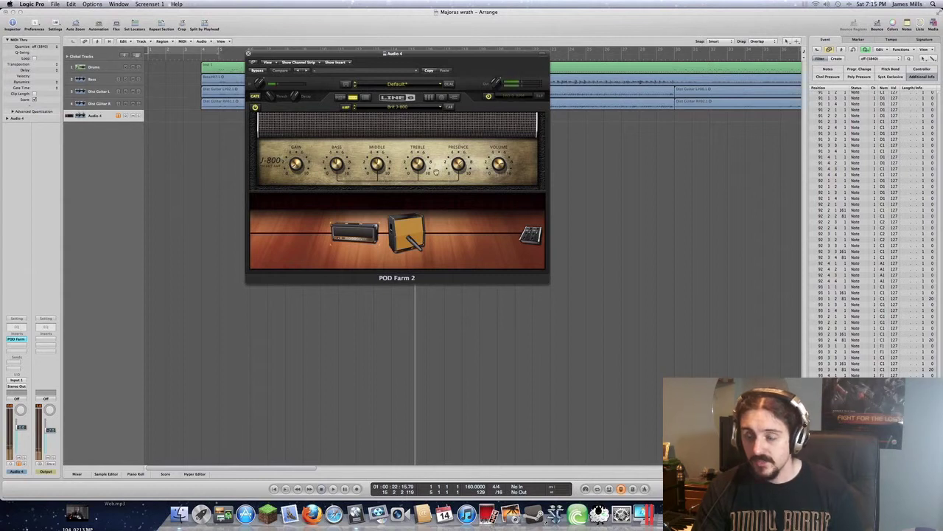
Adjust the gain and bass knobs of the Brit J-800 amp.
{"action": "left_click_drag", "start_coordinate": [296, 165], "coordinate": [297, 147]}
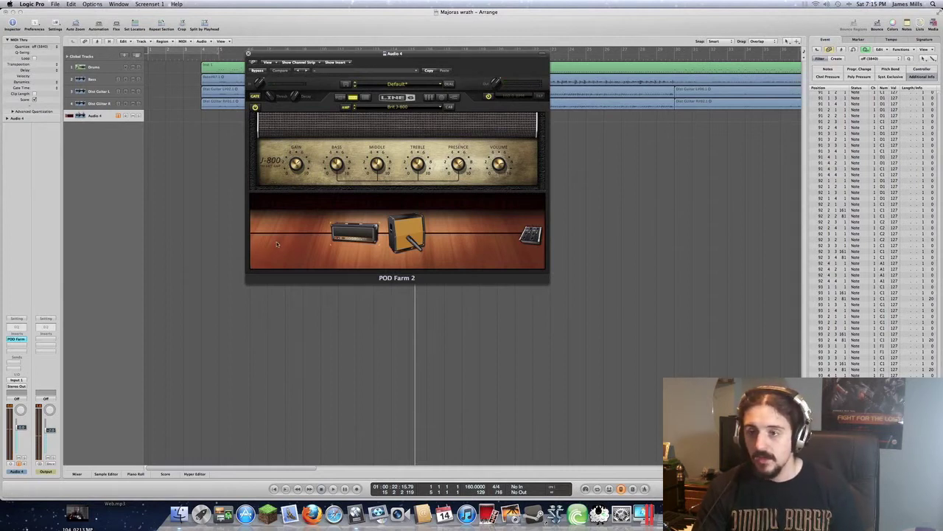
{"action": "left_click", "coordinate": [257, 96]}
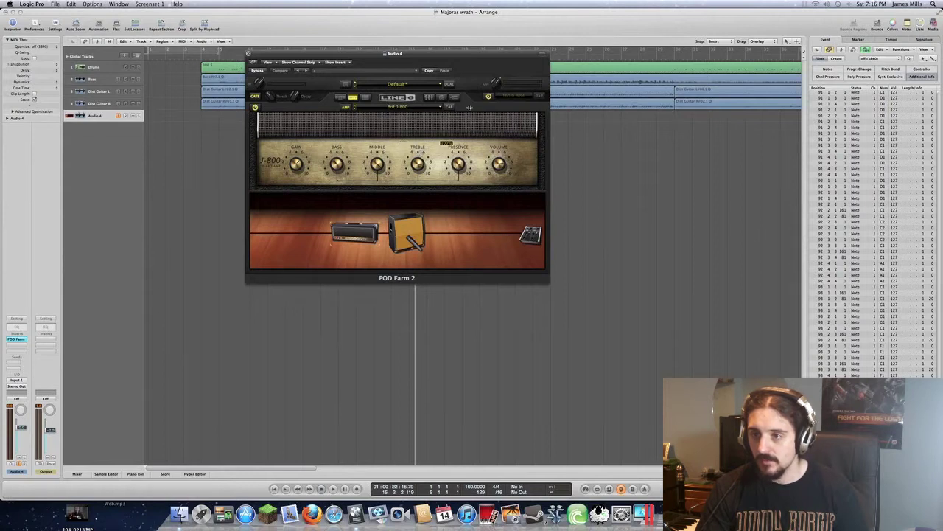
{"action": "mouse_move", "coordinate": [498, 165]}
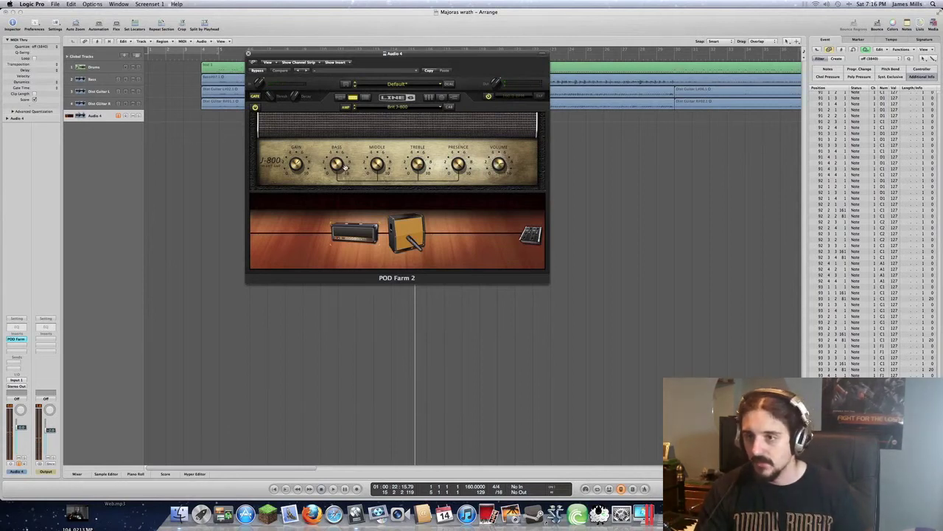
{"action": "mouse_move", "coordinate": [344, 168]}
{"action": "left_mouse_down"}
{"action": "mouse_move", "coordinate": [343, 190]}
{"action": "mouse_move", "coordinate": [347, 159]}
{"action": "left_mouse_up"}
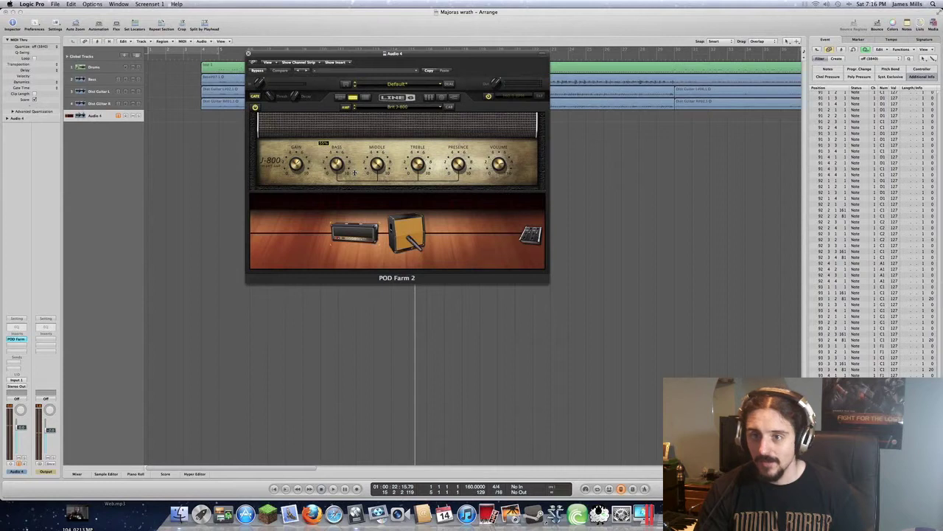
{"action": "mouse_move", "coordinate": [378, 165]}
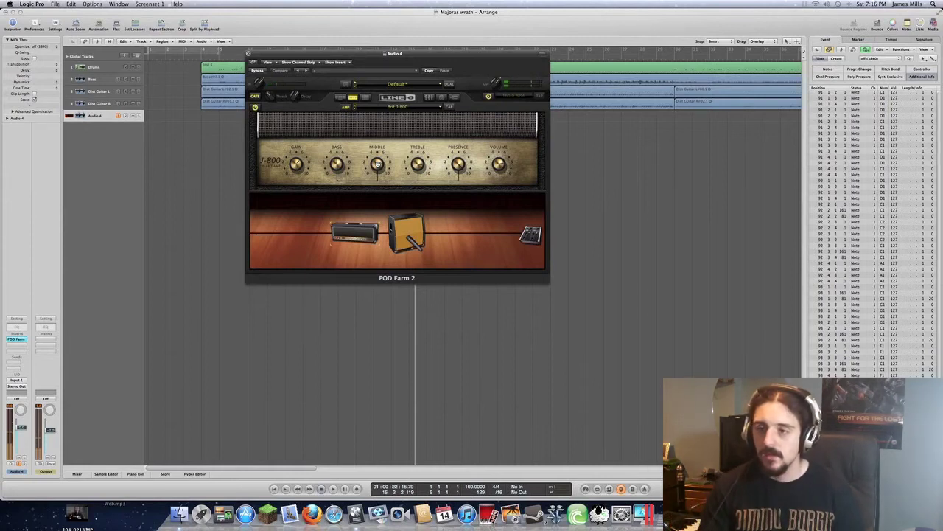
Add a Noise Gate from the dynamics models in front of the amp and adjust its threshold.
{"action": "left_click", "coordinate": [340, 98]}
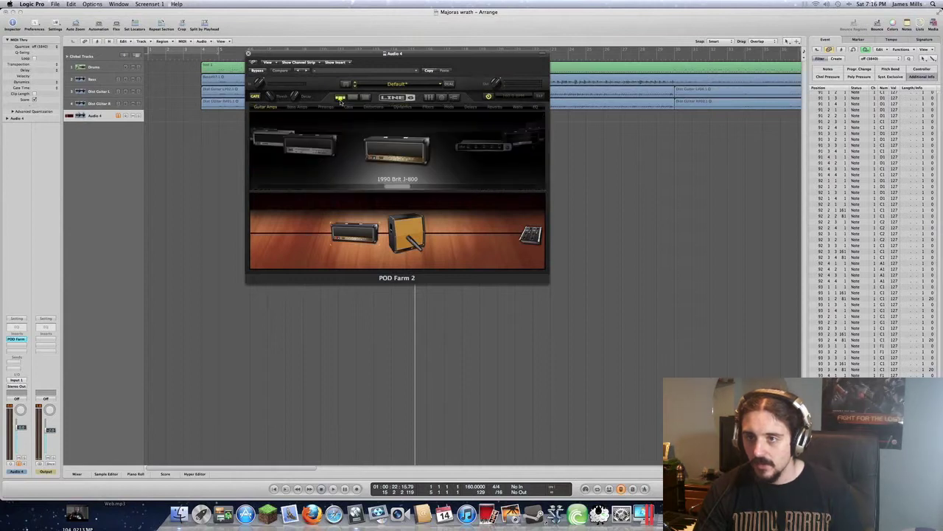
{"action": "left_click", "coordinate": [416, 108]}
{"action": "left_click", "coordinate": [420, 153]}
{"action": "left_click_drag", "start_coordinate": [367, 208], "coordinate": [324, 214]}
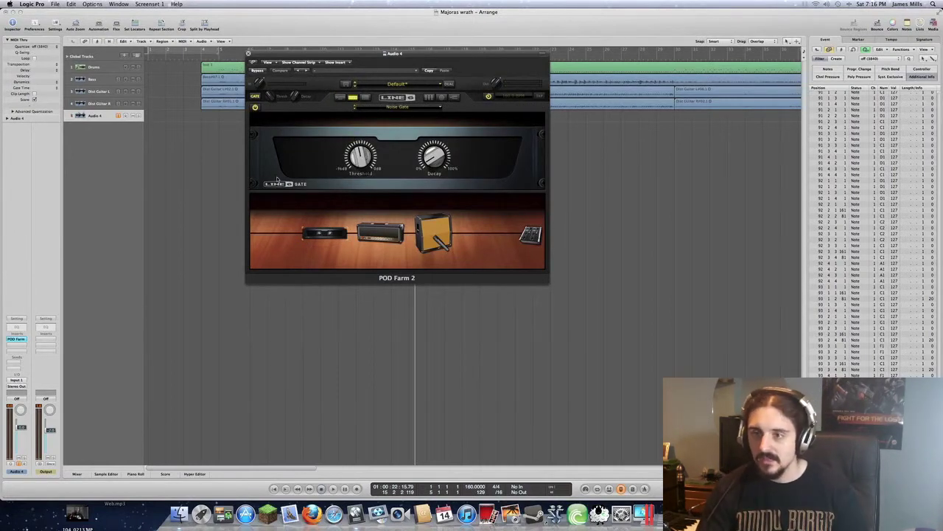
{"action": "left_click_drag", "start_coordinate": [356, 158], "coordinate": [356, 159]}
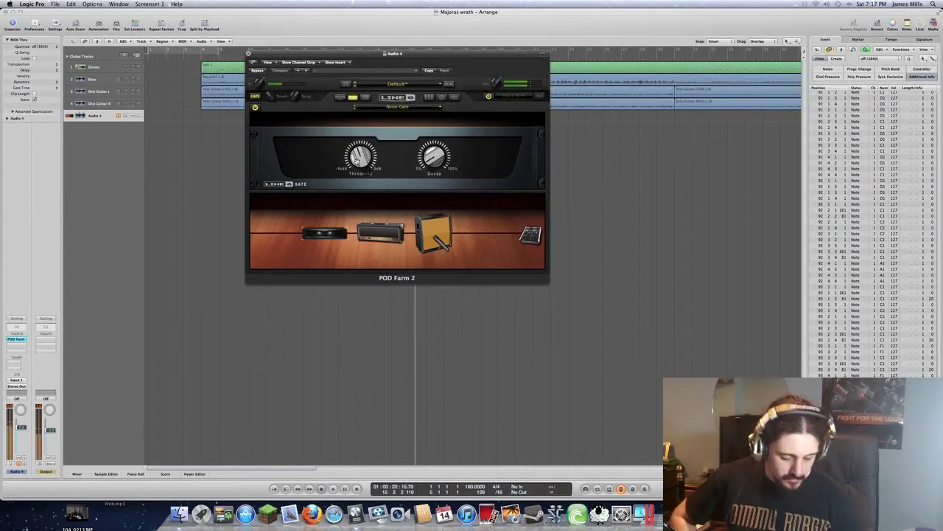
{"action": "mouse_move", "coordinate": [356, 147]}
{"action": "left_mouse_down"}
{"action": "mouse_move", "coordinate": [367, 125]}
{"action": "mouse_move", "coordinate": [361, 162]}
{"action": "mouse_move", "coordinate": [373, 185]}
{"action": "mouse_move", "coordinate": [377, 155]}
{"action": "mouse_move", "coordinate": [359, 153]}
{"action": "left_mouse_up"}
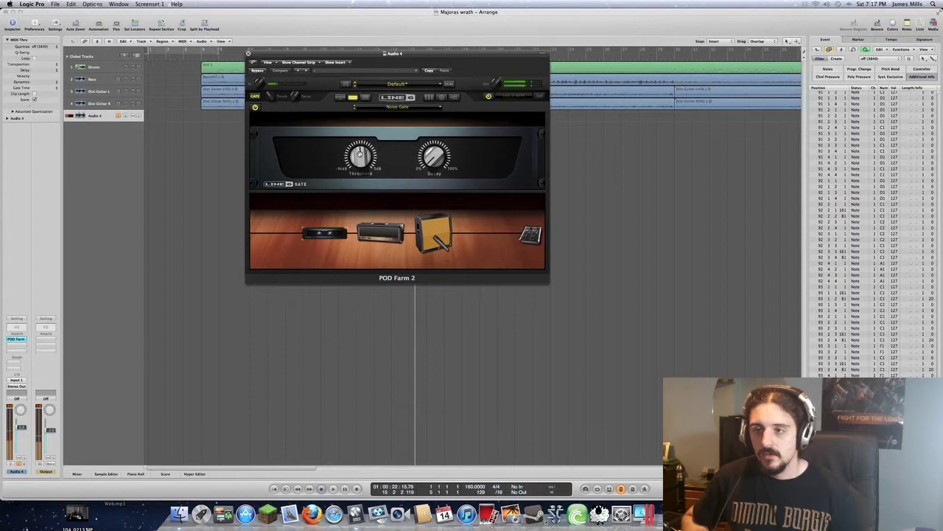
Open the settings of the speaker cabinet in the signal chain and change the model to 1x12 Blackface 'Lux.
{"action": "left_click", "coordinate": [381, 233]}
{"action": "left_click", "coordinate": [433, 233]}
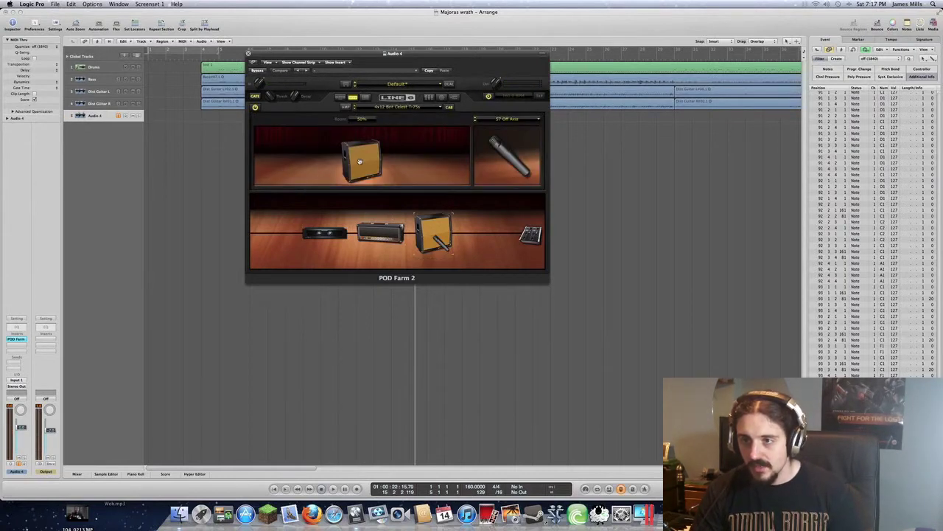
{"action": "left_click_drag", "start_coordinate": [361, 163], "coordinate": [352, 220]}
{"action": "left_click", "coordinate": [417, 108]}
{"action": "scroll", "coordinate": [406, 125], "scroll_direction": "up", "scroll_amount": 2}
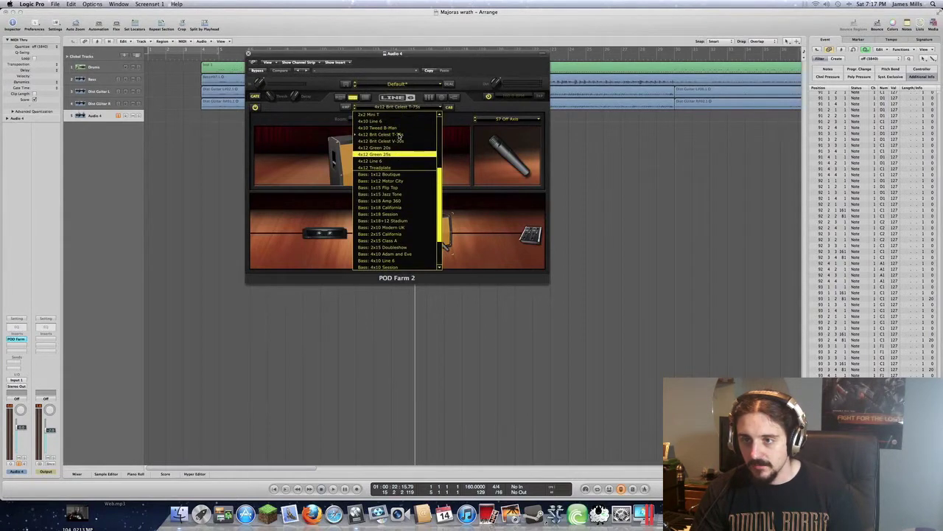
{"action": "scroll", "coordinate": [398, 135], "scroll_direction": "up", "scroll_amount": 6}
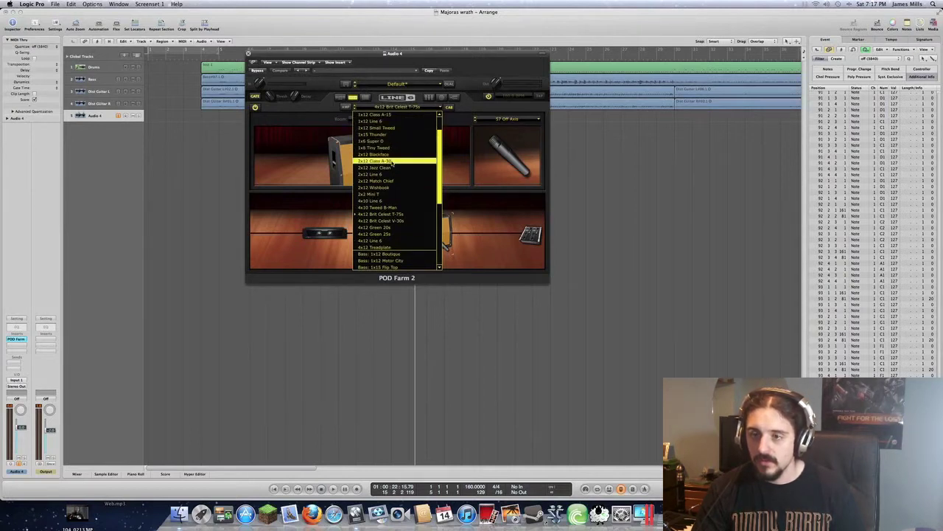
{"action": "scroll", "coordinate": [409, 137], "scroll_direction": "up", "scroll_amount": 2}
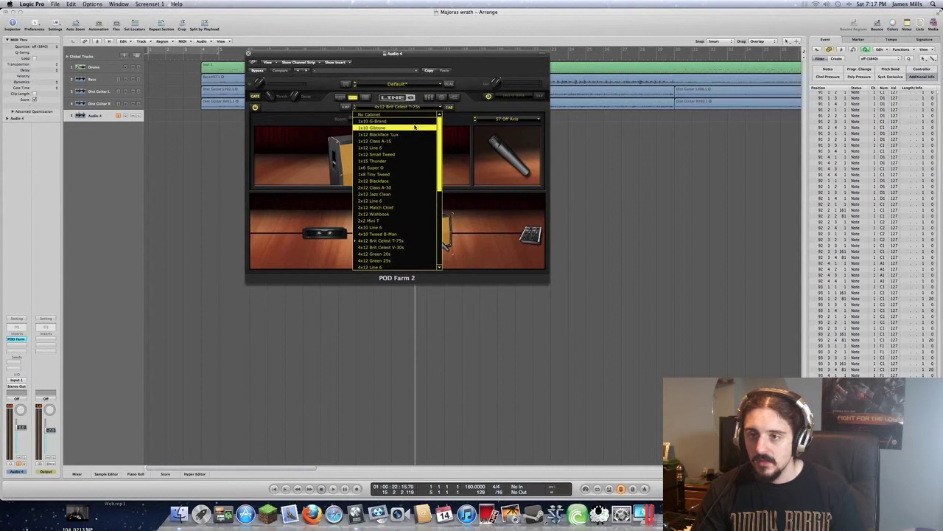
{"action": "left_click", "coordinate": [417, 135]}
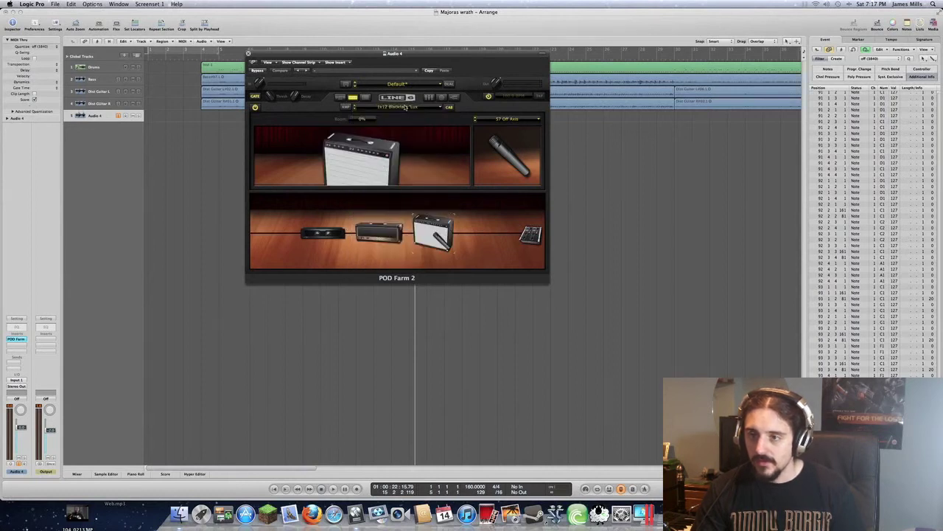
Try the 2x12 Line 6 cabinet model and settle on the 4x12 Brit Celest T-75s instead.
{"action": "left_click", "coordinate": [404, 107]}
{"action": "left_click", "coordinate": [426, 181]}
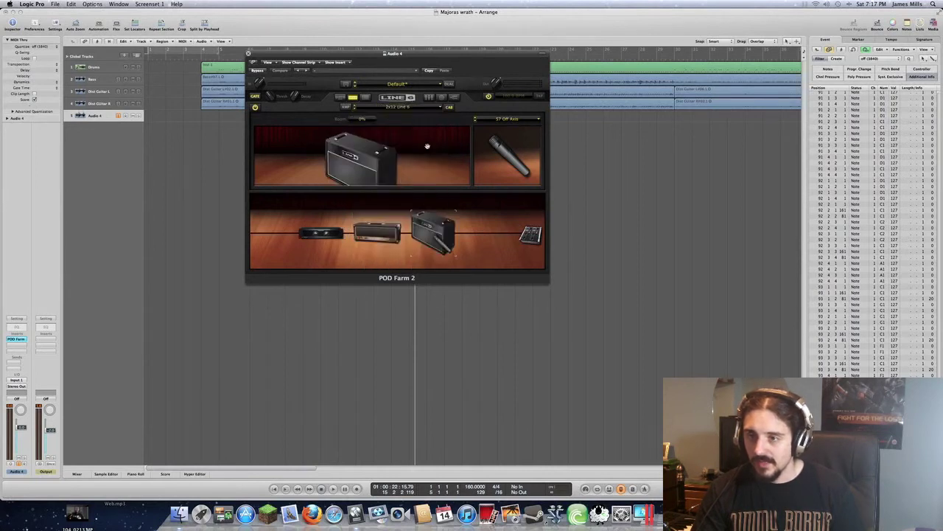
{"action": "left_click", "coordinate": [410, 109]}
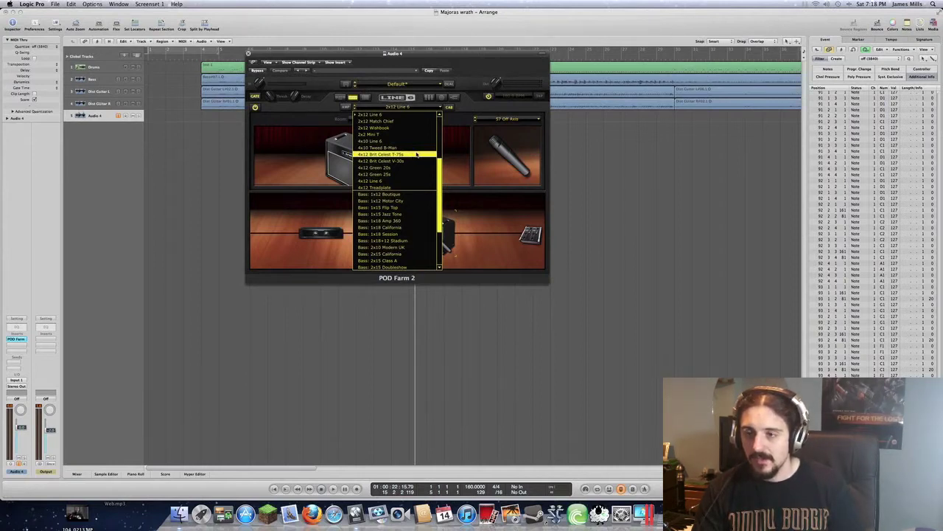
{"action": "left_click", "coordinate": [416, 155]}
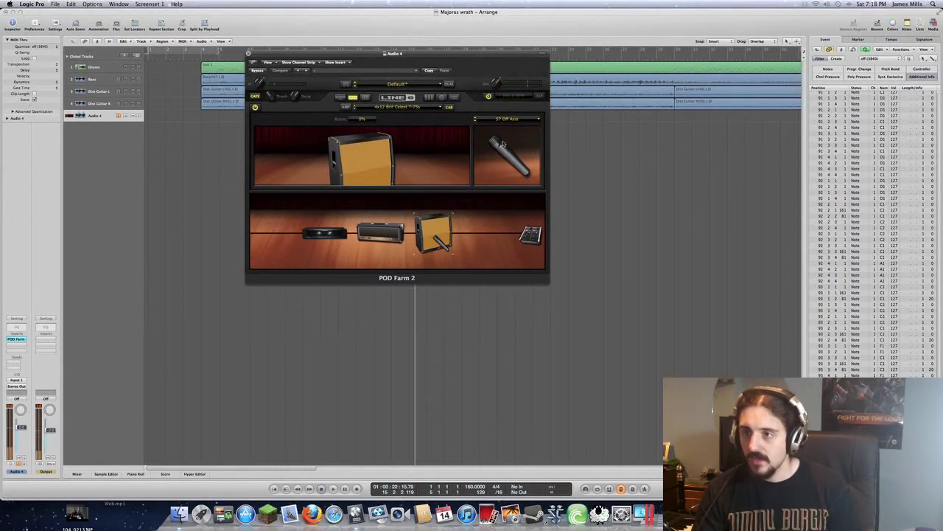
Try the 57 On Axis microphone on the cabinet and switch back to 57 Off Axis.
{"action": "left_click", "coordinate": [514, 120]}
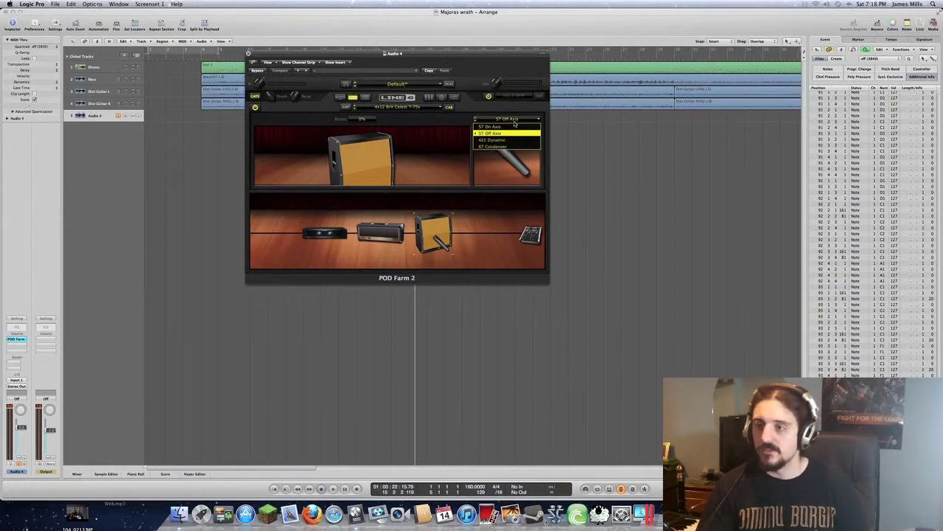
{"action": "left_click", "coordinate": [516, 127]}
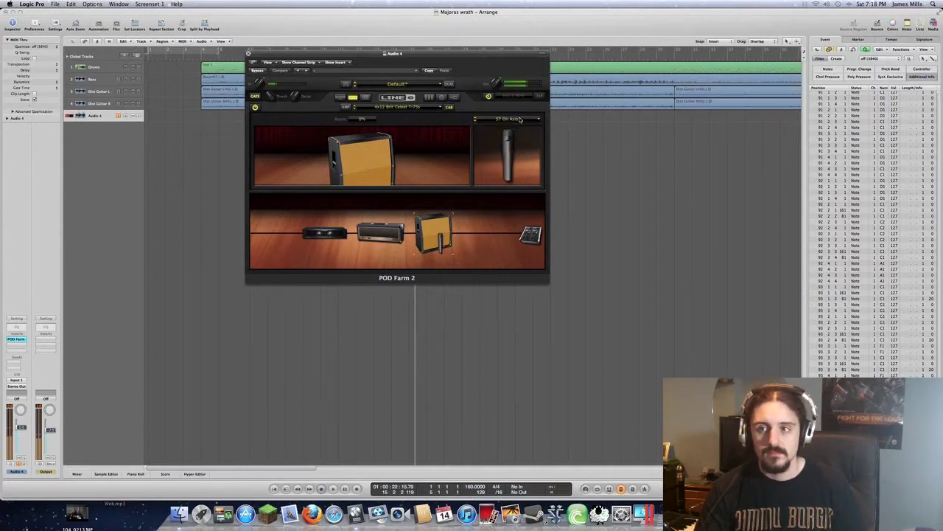
{"action": "left_click", "coordinate": [520, 120]}
{"action": "left_click", "coordinate": [520, 132]}
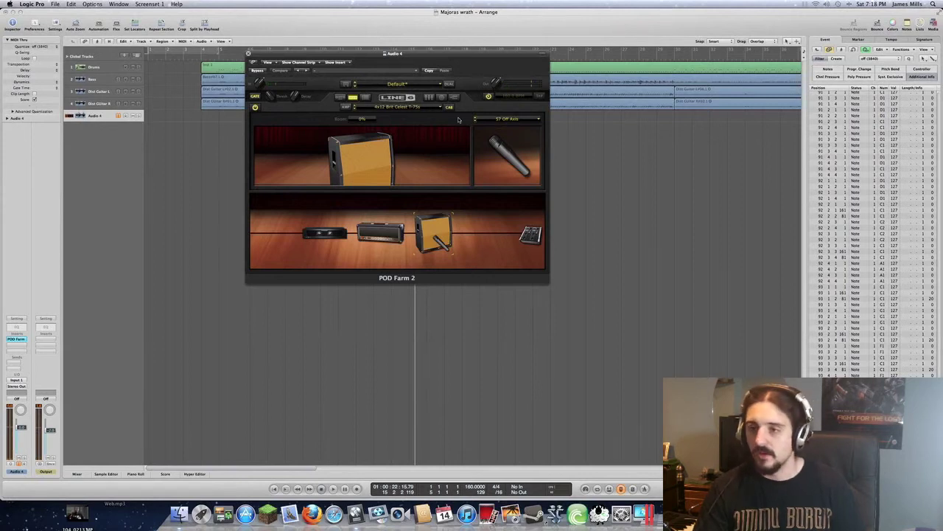
Audition the 4x12 Brit Celest V-30s and 4x12 Treadplate cabinets and return to the 4x12 Brit Celest T-75s.
{"action": "left_click", "coordinate": [398, 107]}
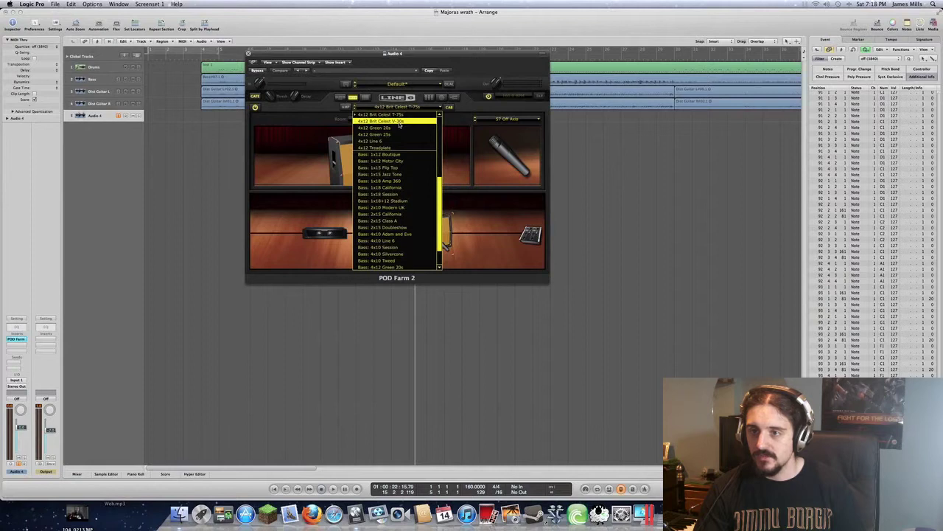
{"action": "left_click", "coordinate": [399, 122]}
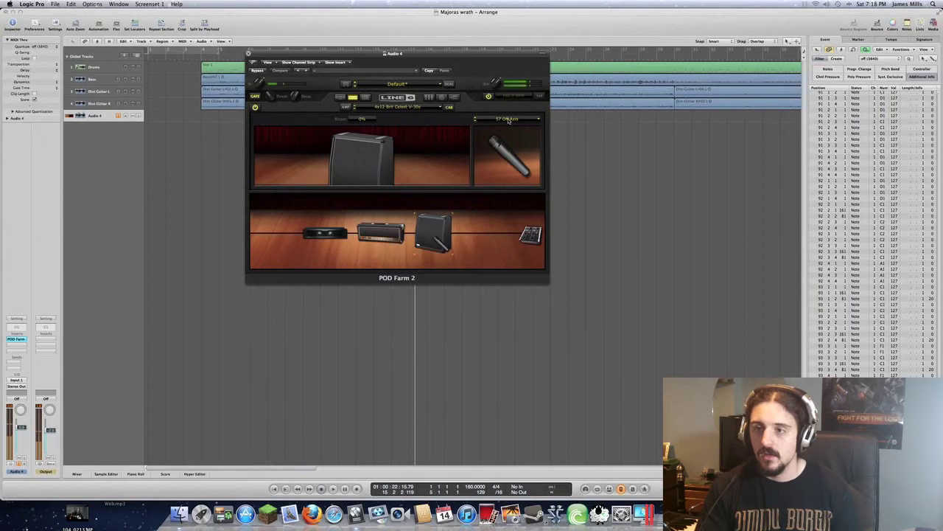
{"action": "left_click", "coordinate": [418, 108]}
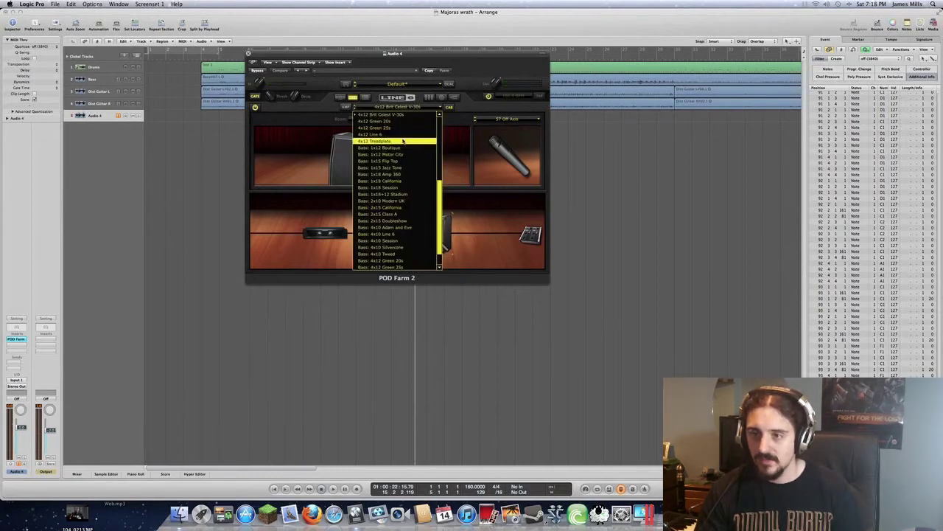
{"action": "left_click", "coordinate": [403, 141]}
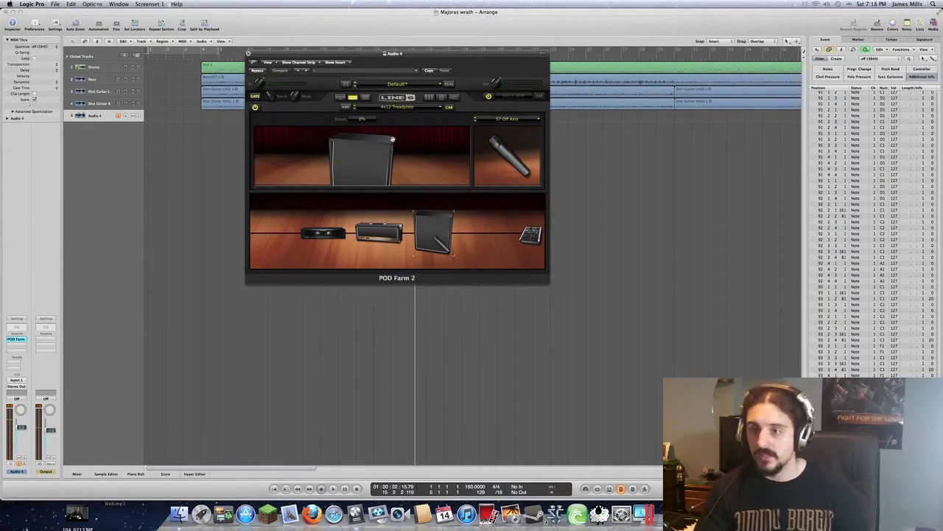
{"action": "left_click", "coordinate": [402, 107]}
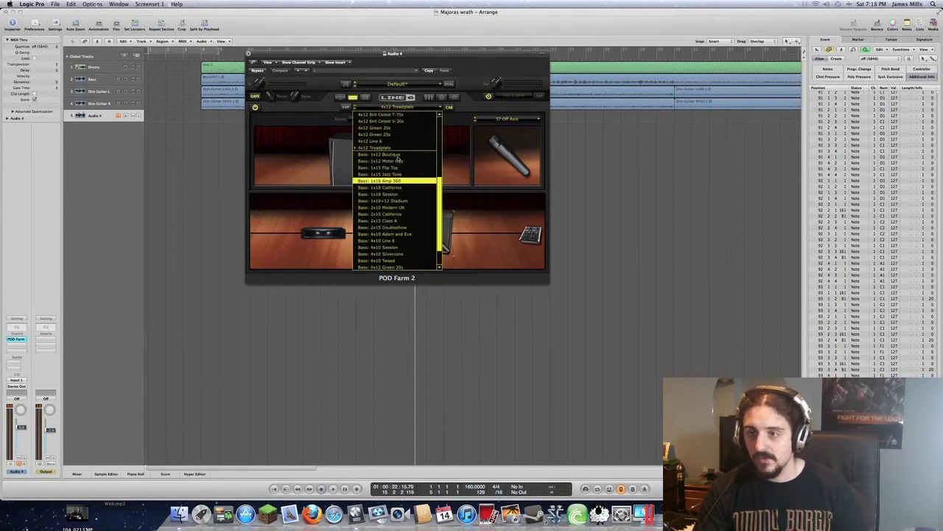
{"action": "scroll", "coordinate": [406, 140], "scroll_direction": "up", "scroll_amount": 3}
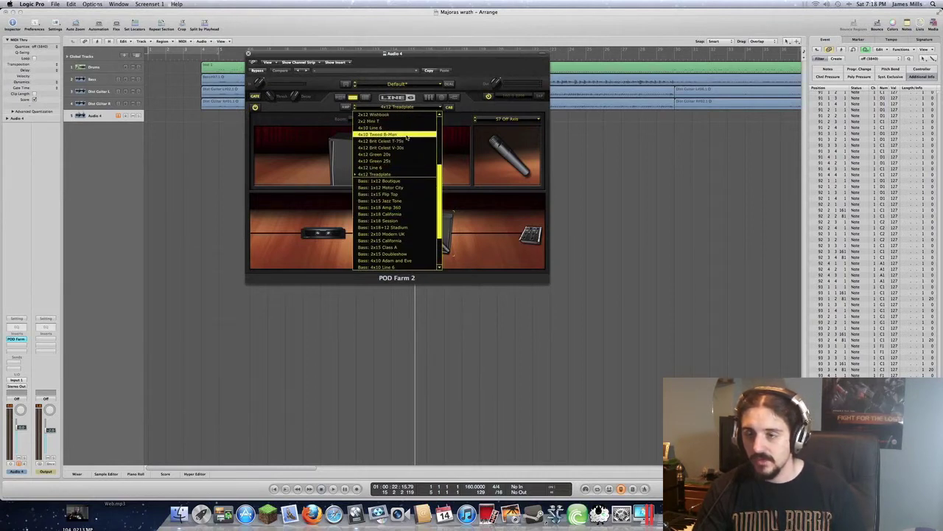
{"action": "left_click", "coordinate": [406, 141]}
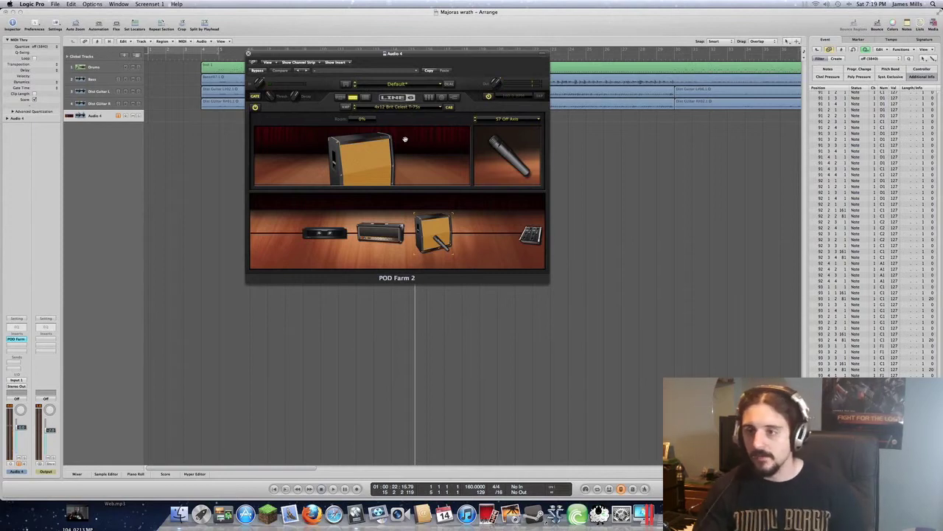
Add a Screamer from the distortion models between the noise gate and the amp, and open its controls.
{"action": "left_click", "coordinate": [340, 97]}
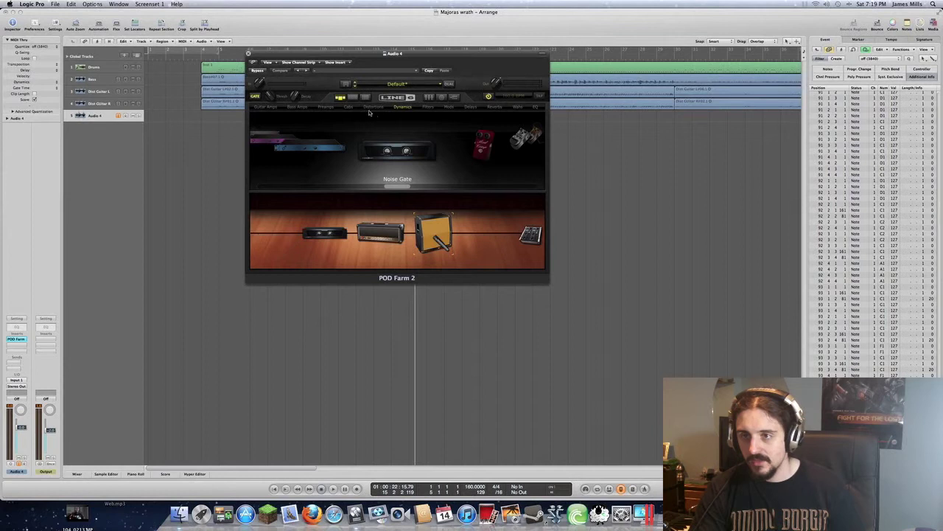
{"action": "left_click", "coordinate": [373, 108]}
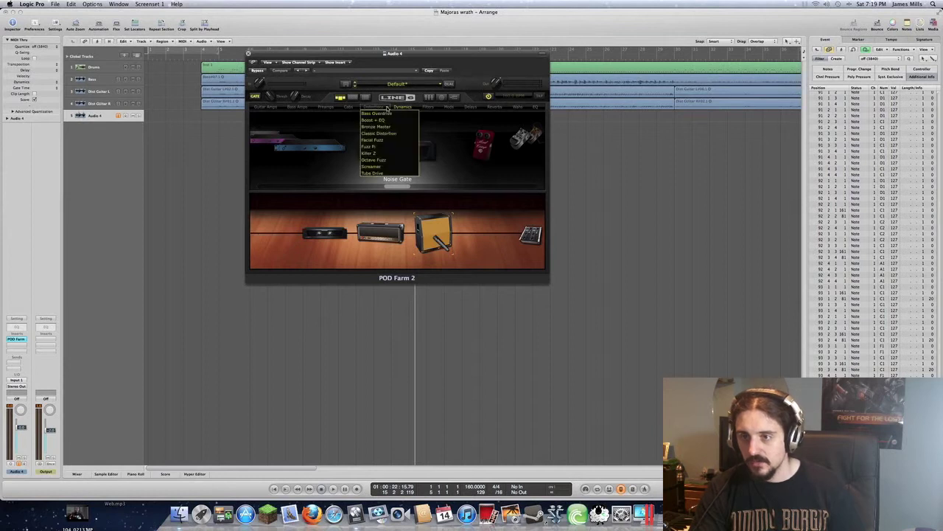
{"action": "left_click", "coordinate": [381, 168]}
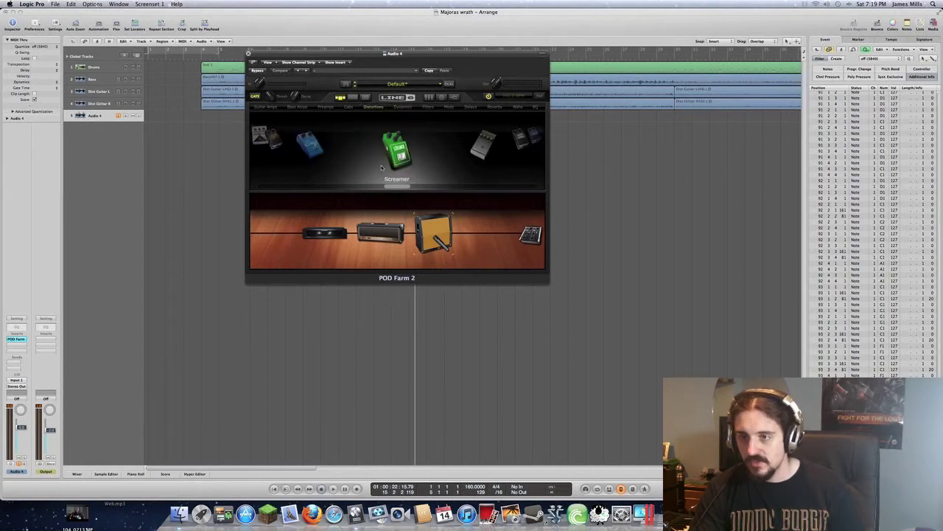
{"action": "left_click_drag", "start_coordinate": [391, 155], "coordinate": [356, 237]}
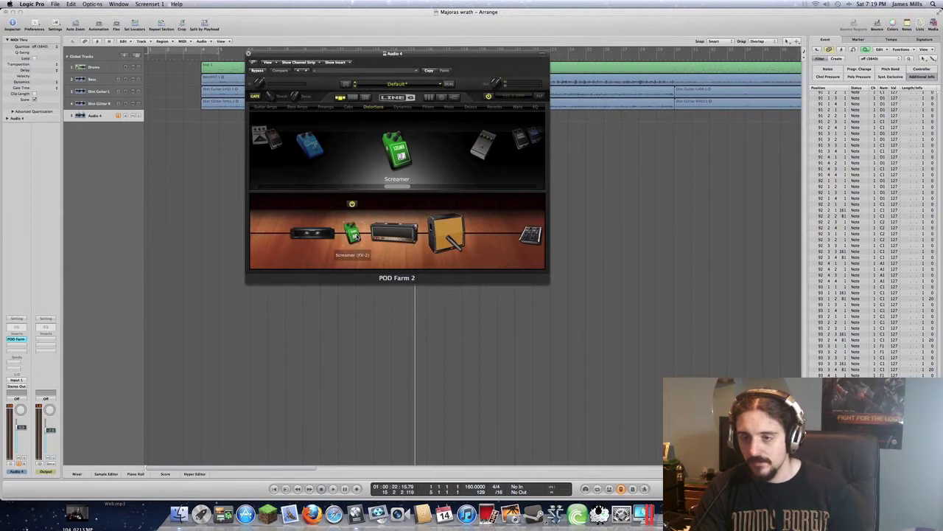
{"action": "left_click", "coordinate": [353, 235]}
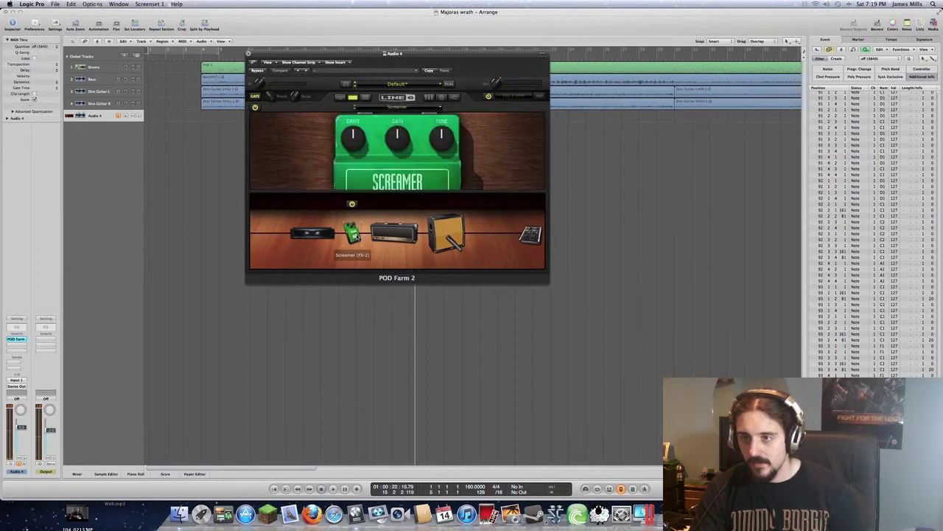
Raise the Screamer's tone, lower its drive and turn its gain down slightly below the middle.
{"action": "left_click_drag", "start_coordinate": [448, 141], "coordinate": [352, 146]}
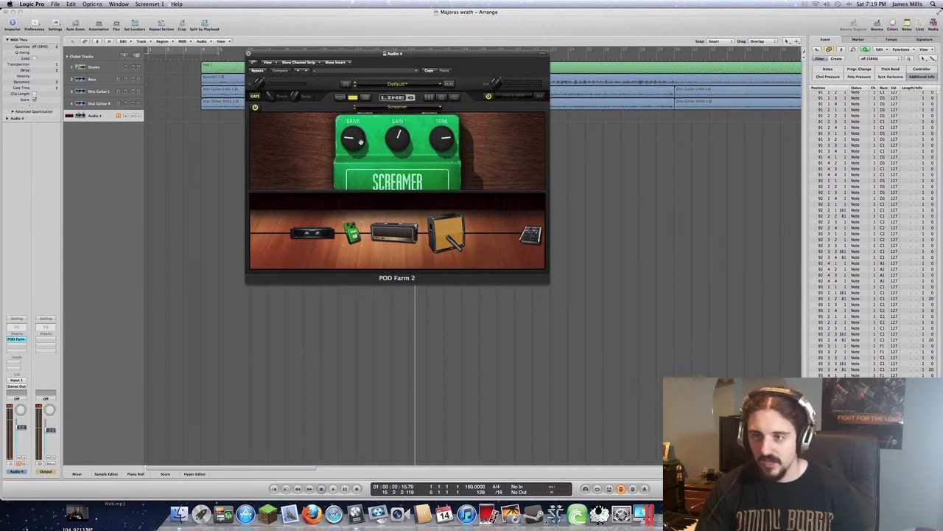
{"action": "left_click_drag", "start_coordinate": [400, 135], "coordinate": [400, 139]}
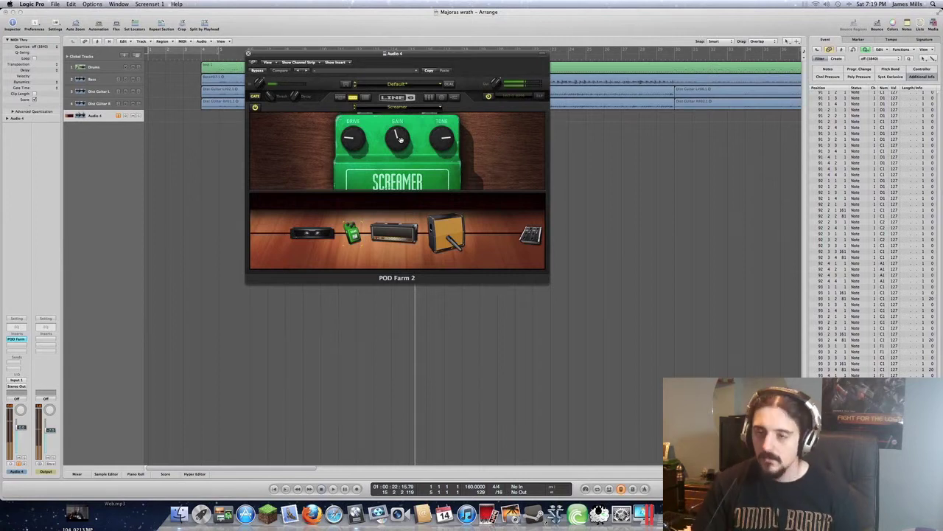
{"action": "left_click_drag", "start_coordinate": [398, 135], "coordinate": [418, 139]}
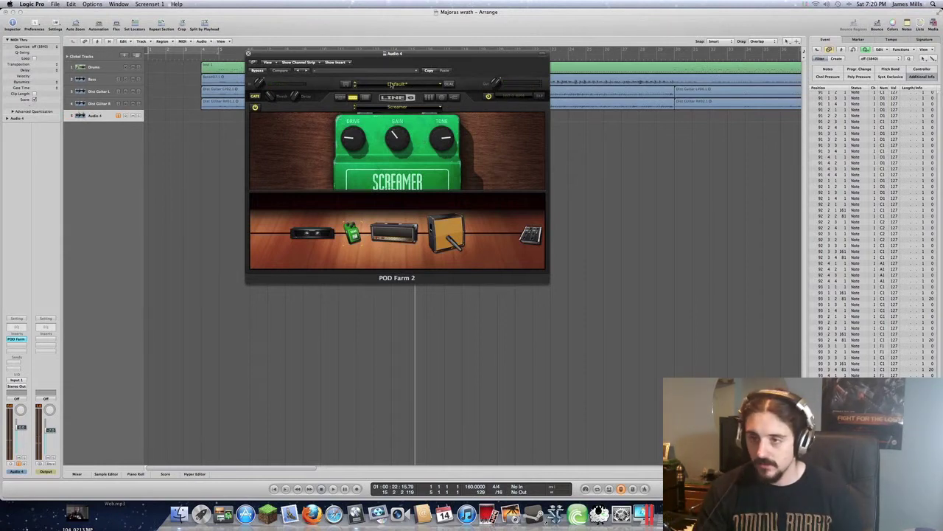
Add the Modern preamp behind the speaker cabinet in the signal chain and open its controls.
{"action": "left_click", "coordinate": [341, 97]}
{"action": "mouse_move", "coordinate": [340, 108]}
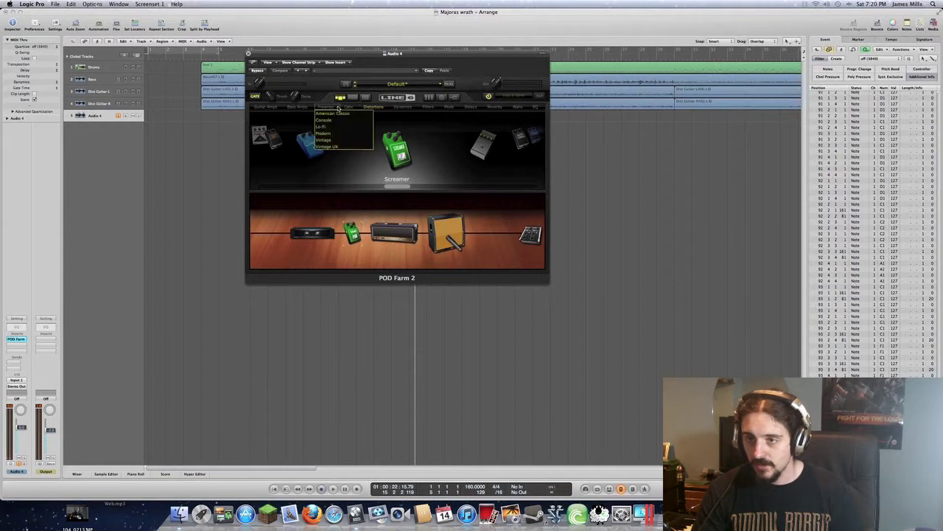
{"action": "left_click", "coordinate": [324, 133]}
{"action": "left_click_drag", "start_coordinate": [403, 153], "coordinate": [479, 234]}
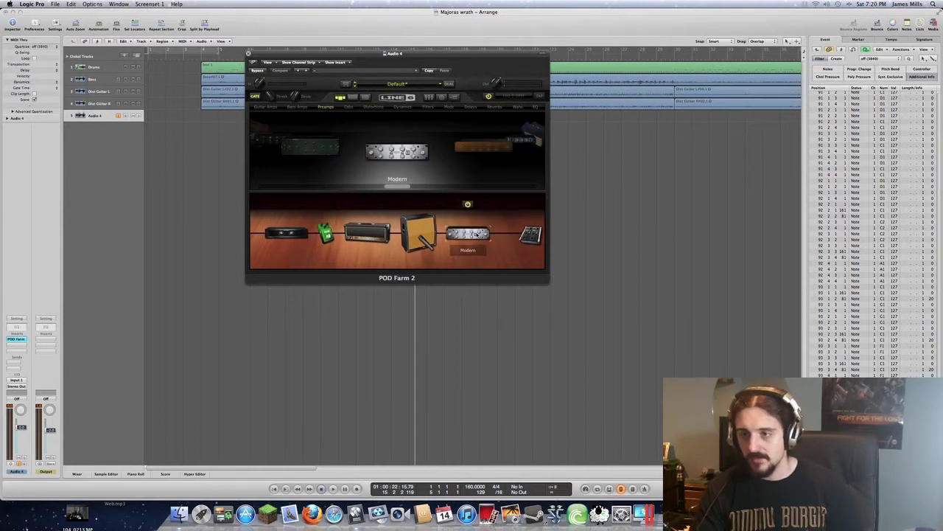
{"action": "left_click", "coordinate": [479, 234]}
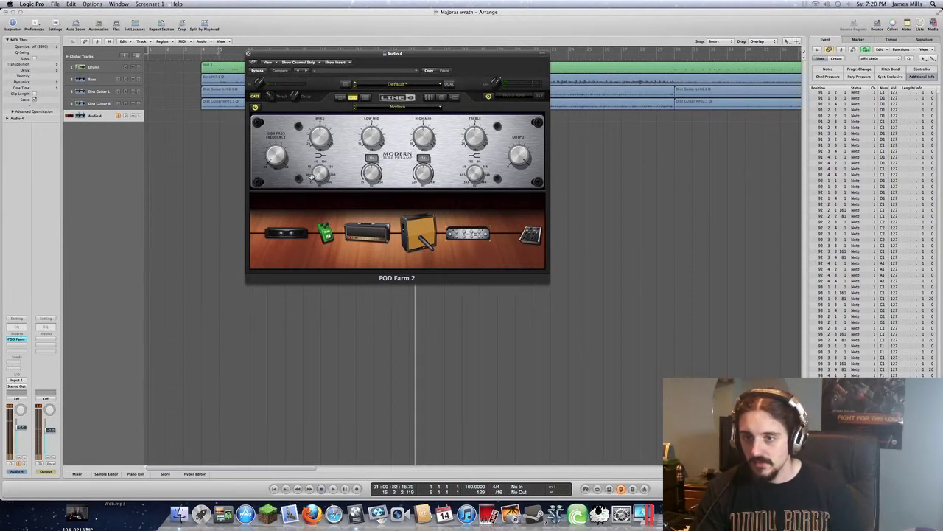
Examine the Modern preamp's high-pass, bass, low-mid, high-mid and treble controls.
{"action": "mouse_move", "coordinate": [280, 147]}
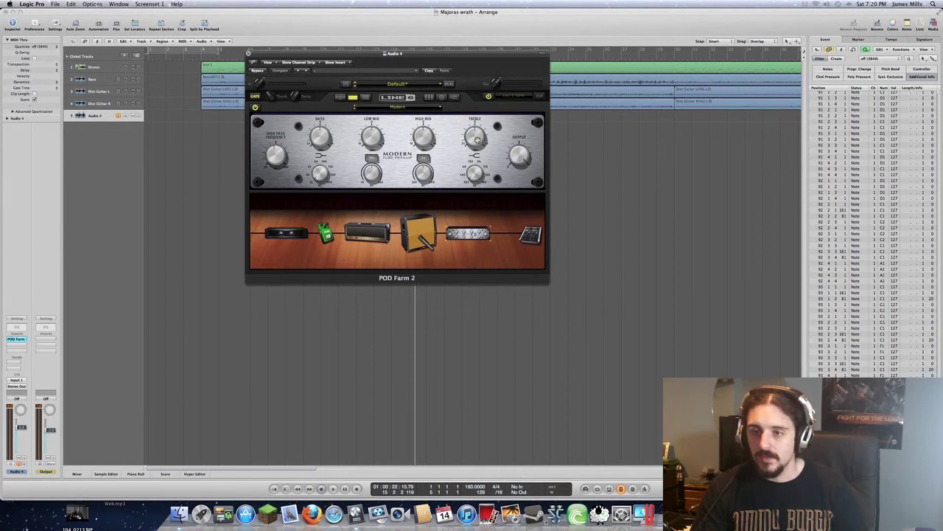
{"action": "mouse_move", "coordinate": [324, 138]}
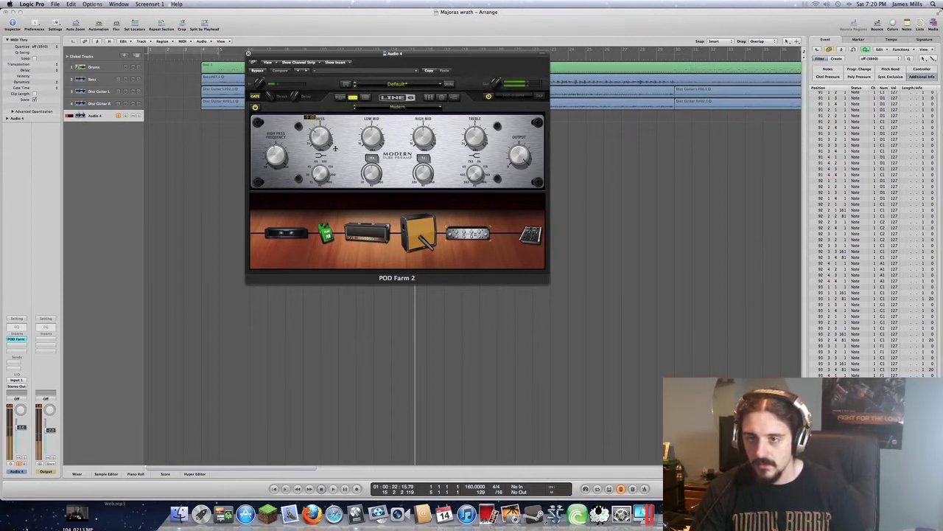
{"action": "mouse_move", "coordinate": [374, 174]}
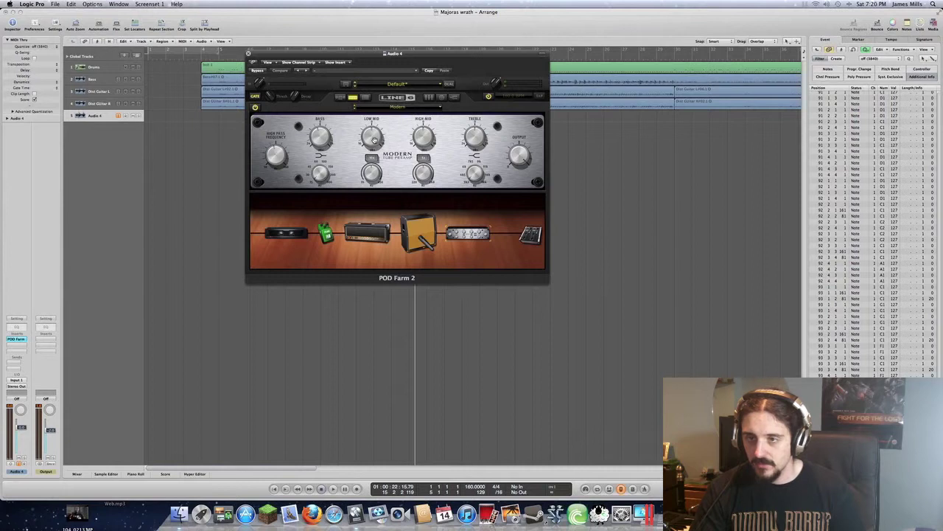
{"action": "mouse_move", "coordinate": [375, 135]}
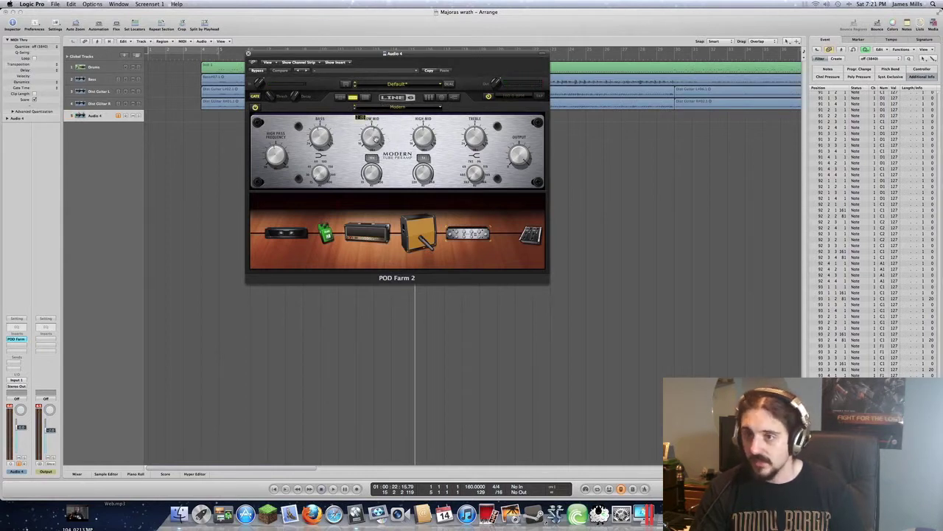
{"action": "mouse_move", "coordinate": [428, 173]}
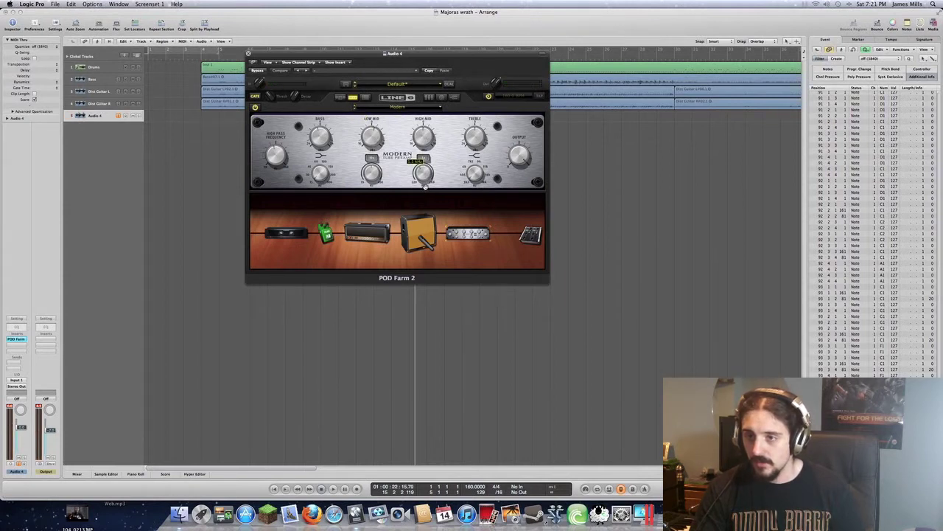
{"action": "mouse_move", "coordinate": [434, 140]}
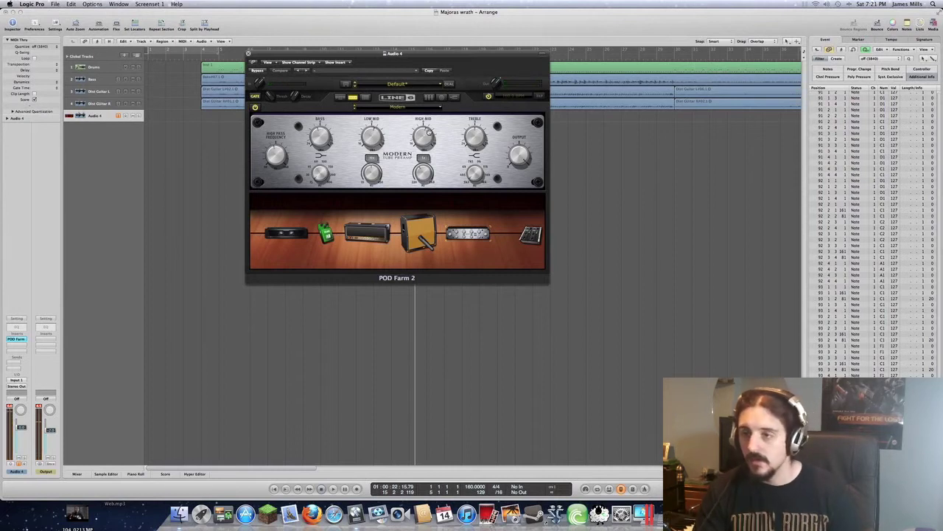
{"action": "mouse_move", "coordinate": [469, 141]}
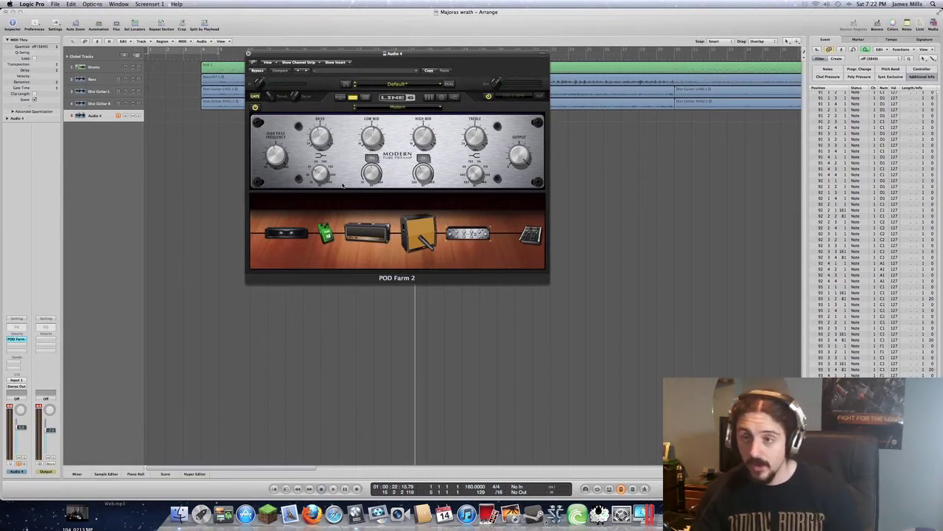
Add a Compressor from the dynamics models behind the Modern preamp and adjust its threshold and gain.
{"action": "left_click", "coordinate": [341, 97]}
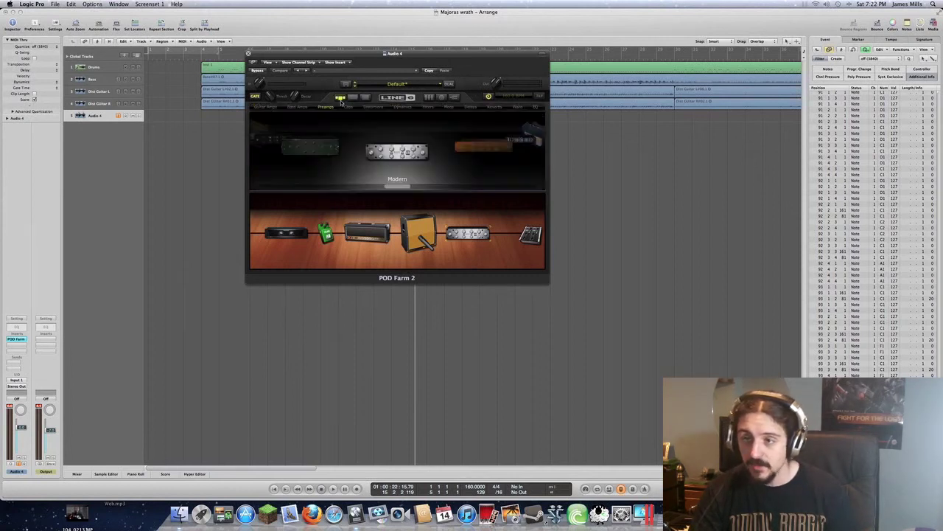
{"action": "left_click", "coordinate": [416, 108]}
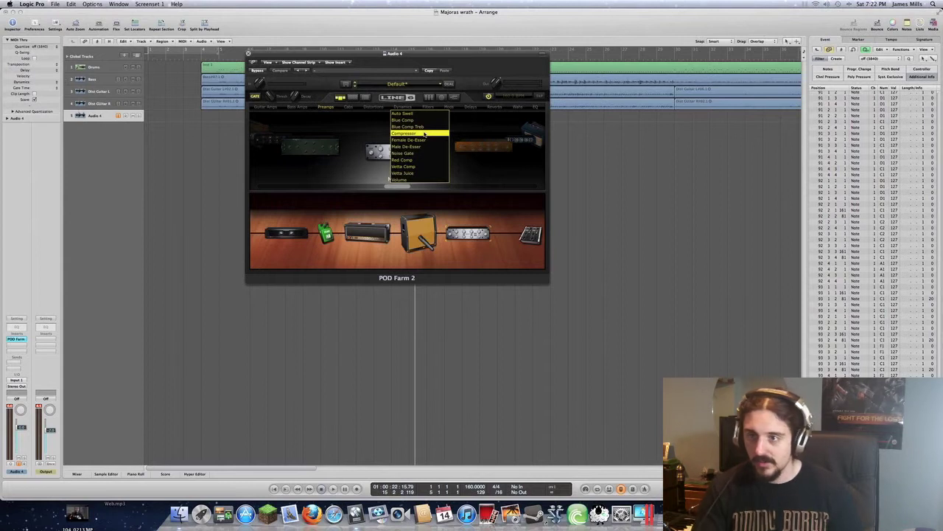
{"action": "left_click_drag", "start_coordinate": [405, 151], "coordinate": [481, 234]}
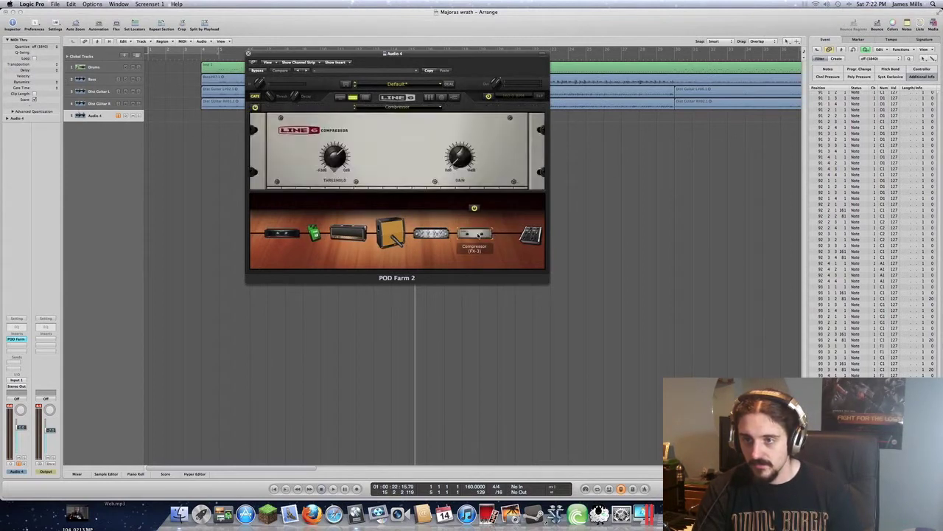
{"action": "mouse_move", "coordinate": [343, 161]}
{"action": "left_mouse_down"}
{"action": "mouse_move", "coordinate": [339, 143]}
{"action": "mouse_move", "coordinate": [336, 151]}
{"action": "left_mouse_up"}
{"action": "left_click_drag", "start_coordinate": [461, 167], "coordinate": [463, 168]}
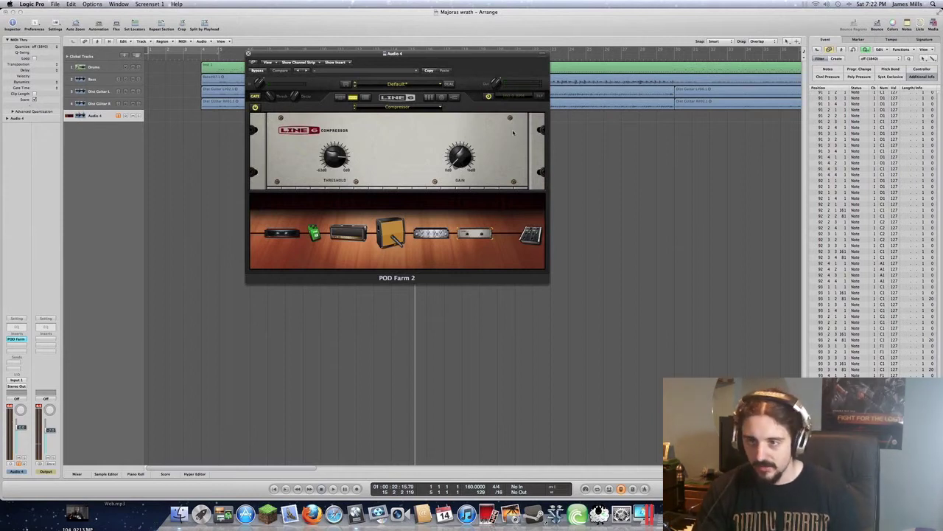
Add the 4 Band SemiParametric EQ behind the Compressor in the signal chain and open its controls.
{"action": "mouse_move", "coordinate": [331, 155]}
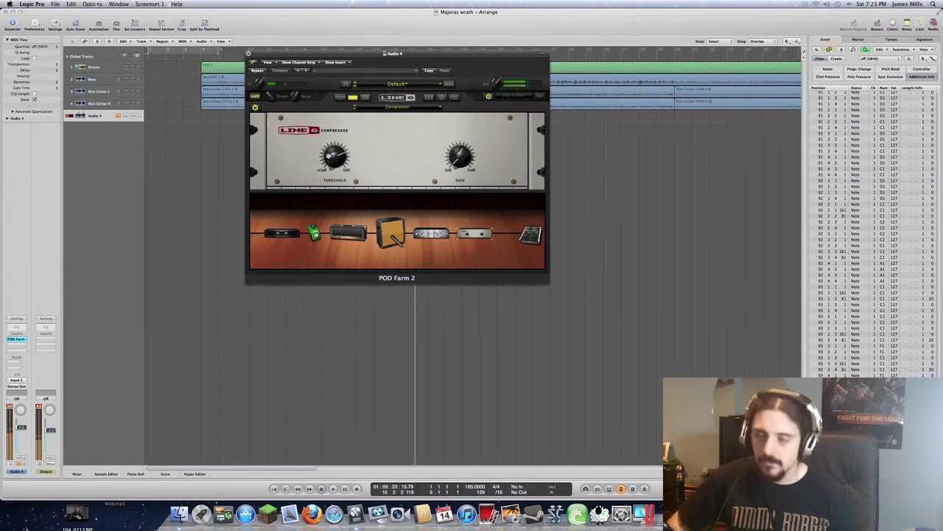
{"action": "left_click", "coordinate": [341, 98]}
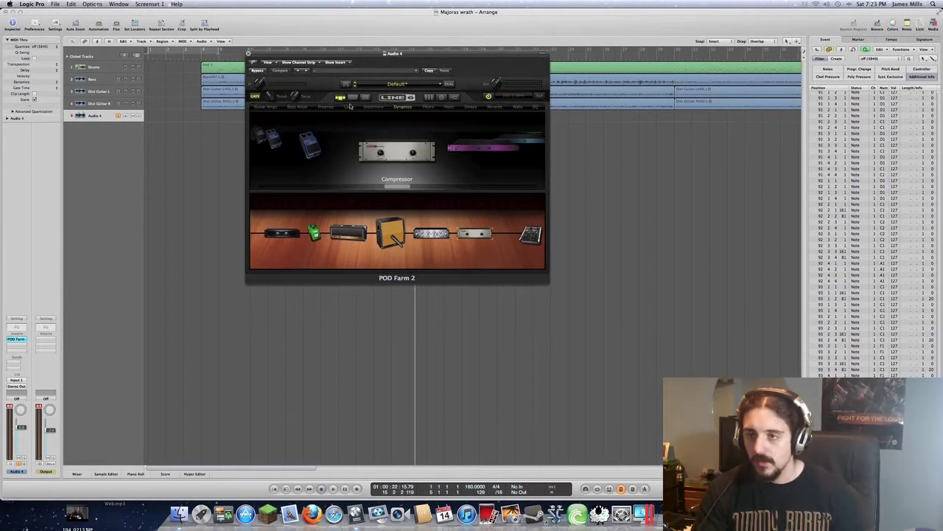
{"action": "left_click", "coordinate": [536, 108]}
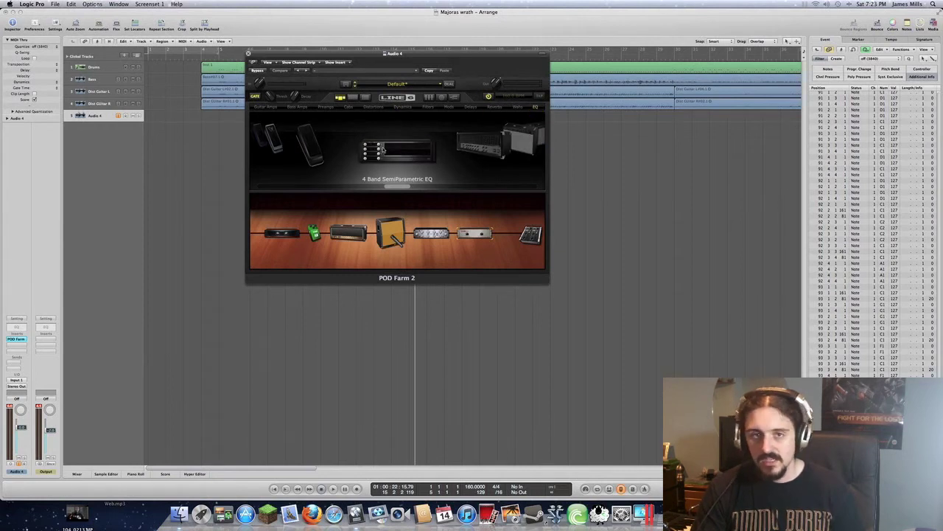
{"action": "left_click_drag", "start_coordinate": [381, 152], "coordinate": [488, 237]}
{"action": "left_click", "coordinate": [487, 237]}
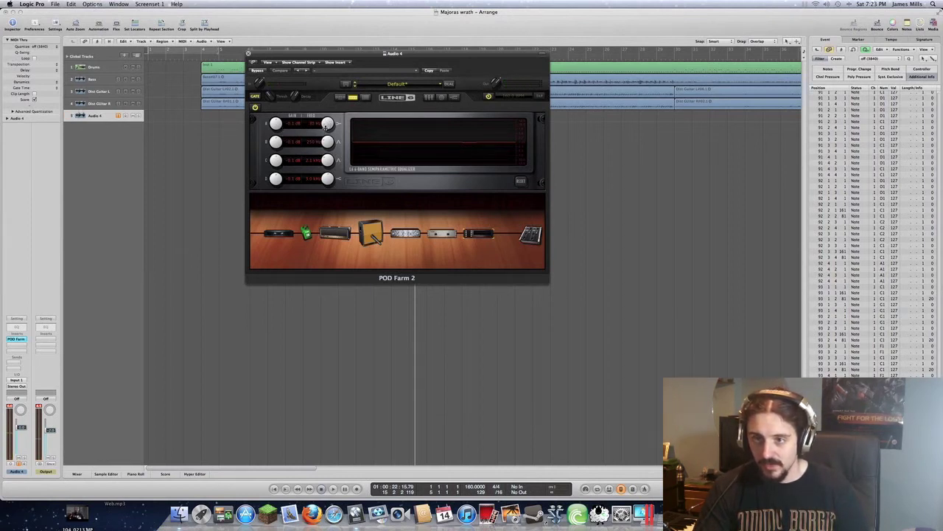
Shape the four-band EQ by cutting the lowest band, adjusting the second band's gain, and boosting the third and fourth bands.
{"action": "left_click_drag", "start_coordinate": [277, 124], "coordinate": [239, 289]}
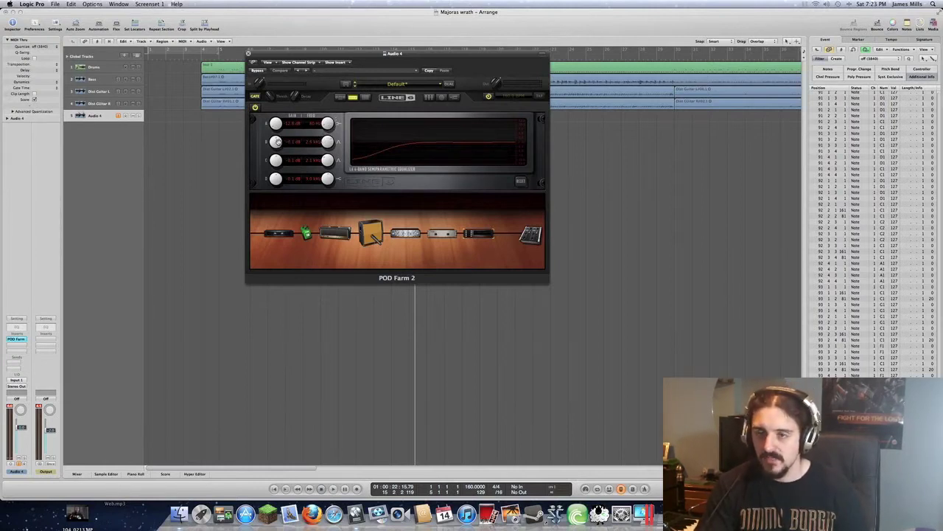
{"action": "mouse_move", "coordinate": [277, 142]}
{"action": "left_mouse_down"}
{"action": "mouse_move", "coordinate": [284, 111]}
{"action": "mouse_move", "coordinate": [281, 149]}
{"action": "left_mouse_up"}
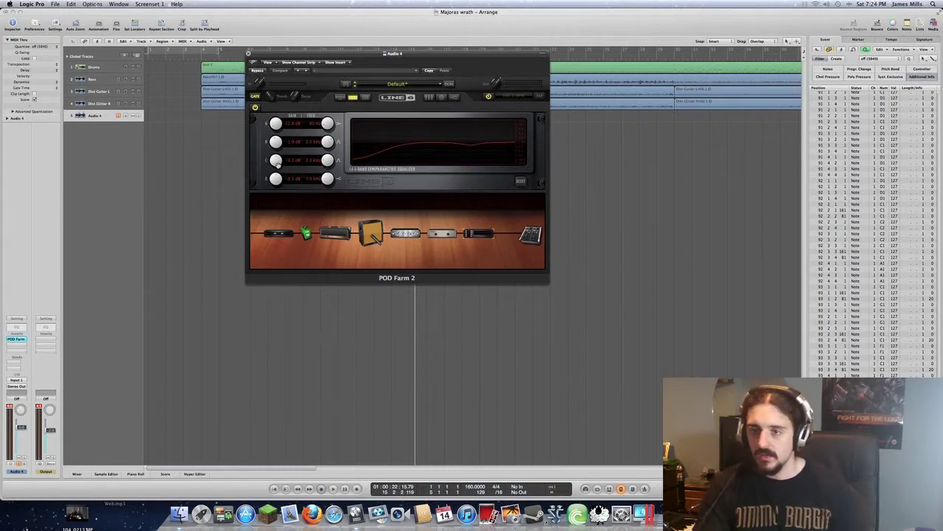
{"action": "left_click_drag", "start_coordinate": [278, 163], "coordinate": [280, 141]}
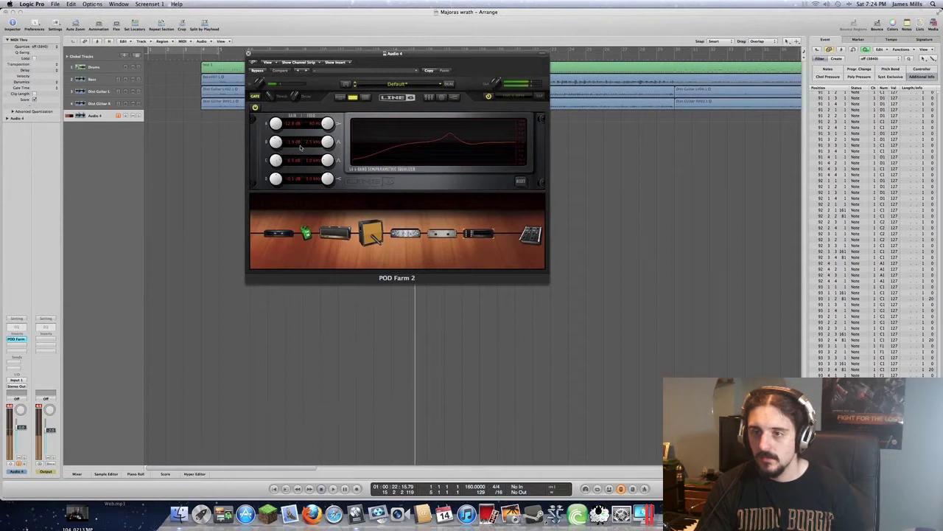
{"action": "left_click_drag", "start_coordinate": [328, 160], "coordinate": [328, 157]}
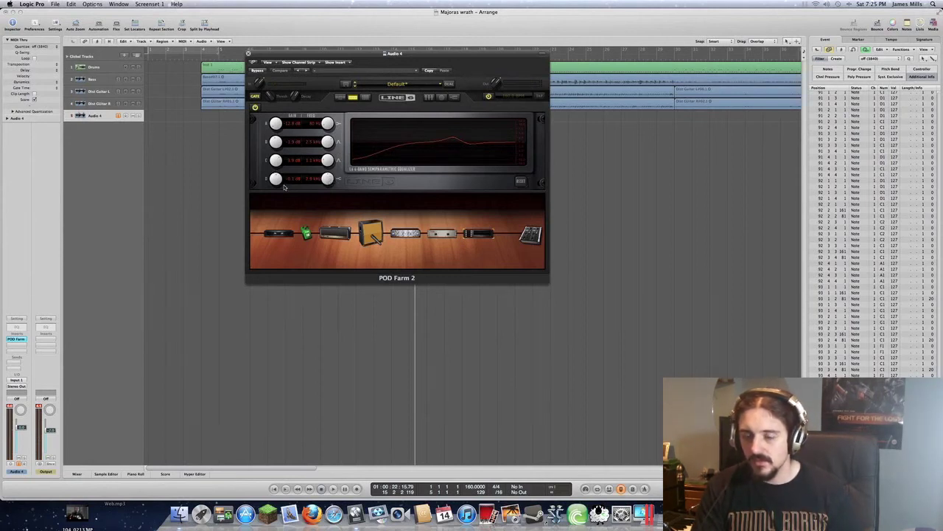
{"action": "left_click_drag", "start_coordinate": [278, 182], "coordinate": [279, 171]}
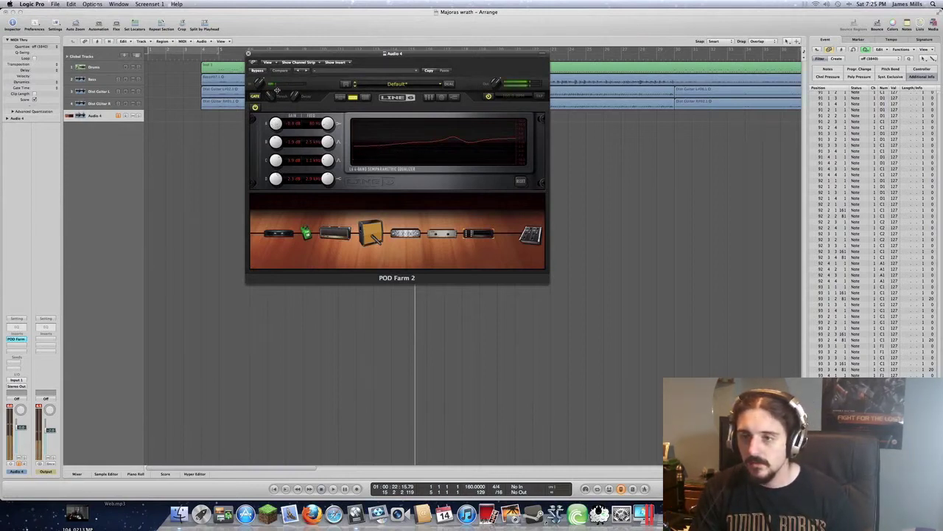
Open the Modern preamp's controls and raise its bass slightly.
{"action": "left_click", "coordinate": [405, 234]}
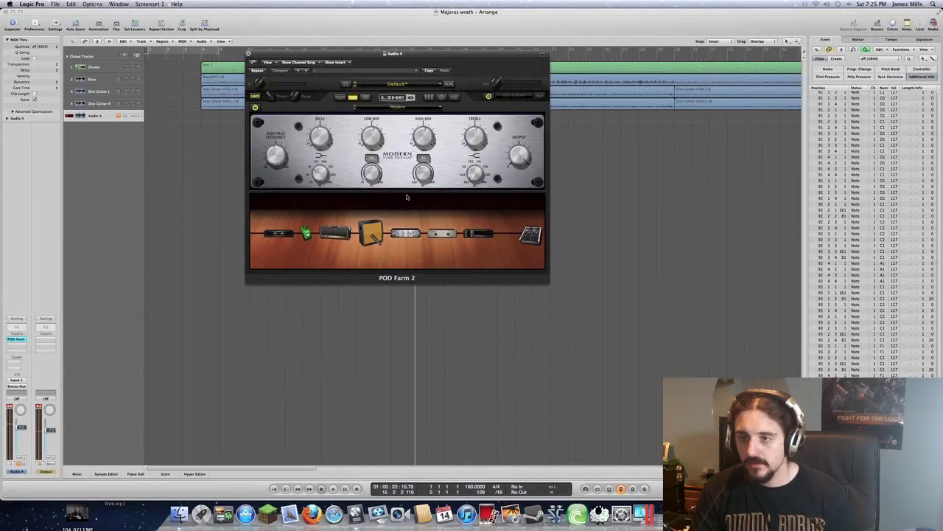
{"action": "left_click_drag", "start_coordinate": [318, 145], "coordinate": [322, 132]}
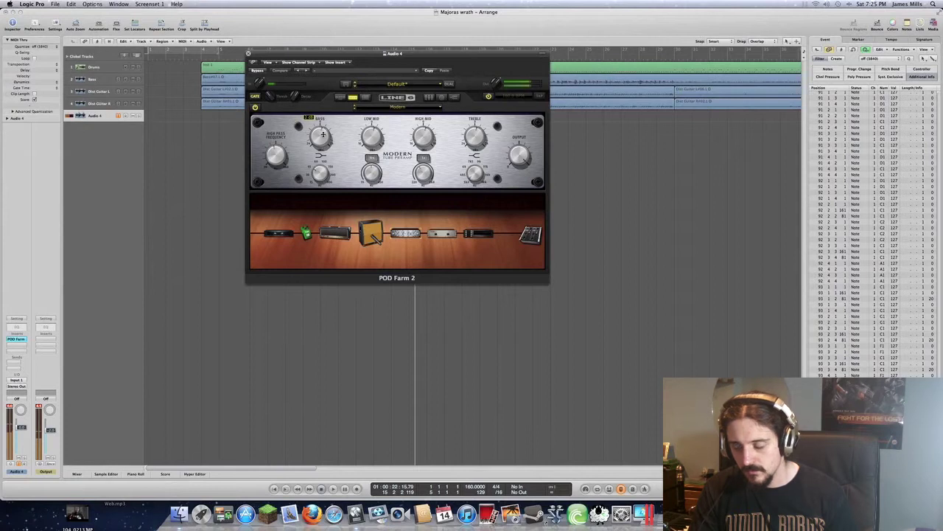
{"action": "left_click_drag", "start_coordinate": [323, 131], "coordinate": [323, 133]}
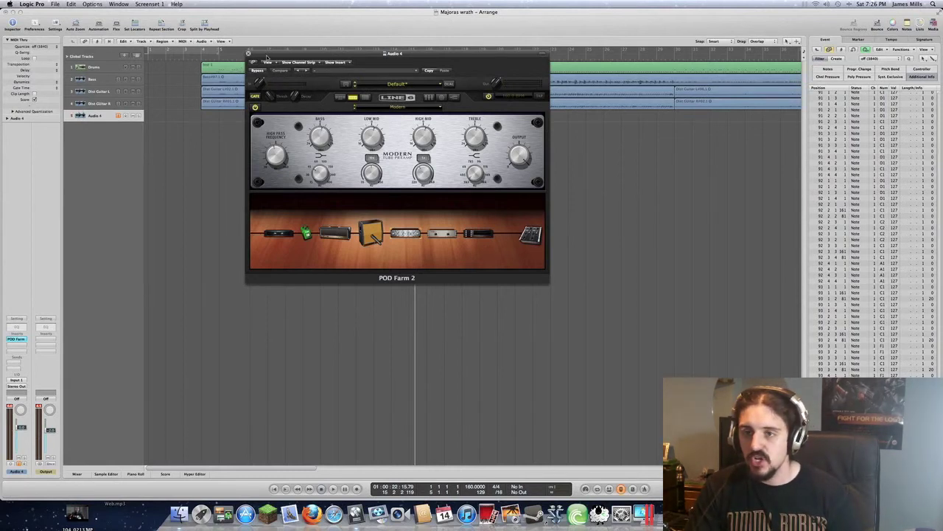
Close the plug-in and audition the new tone against the song from its start, with both Dist Guitar tracks temporarily muted.
{"action": "left_click", "coordinate": [248, 54]}
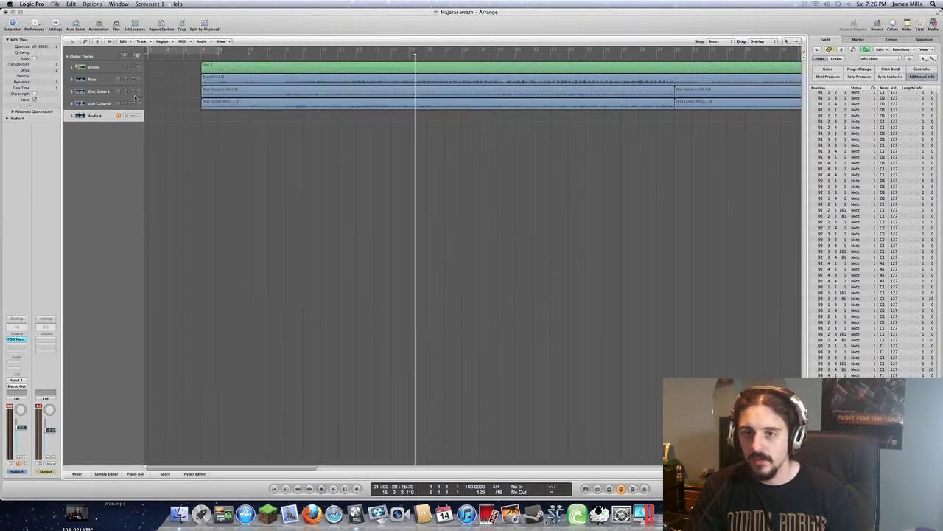
{"action": "left_click", "coordinate": [133, 91]}
{"action": "left_click", "coordinate": [134, 104]}
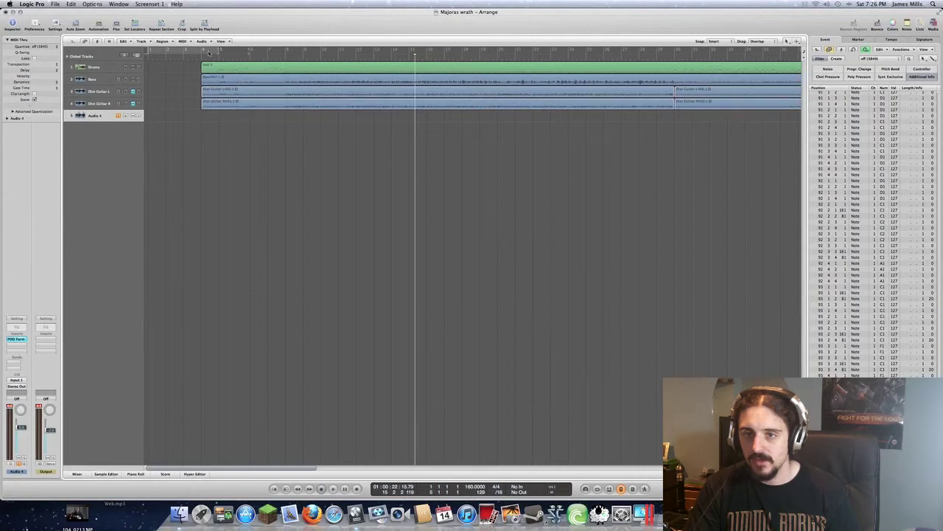
{"action": "left_click", "coordinate": [197, 59]}
{"action": "key", "text": "space"}
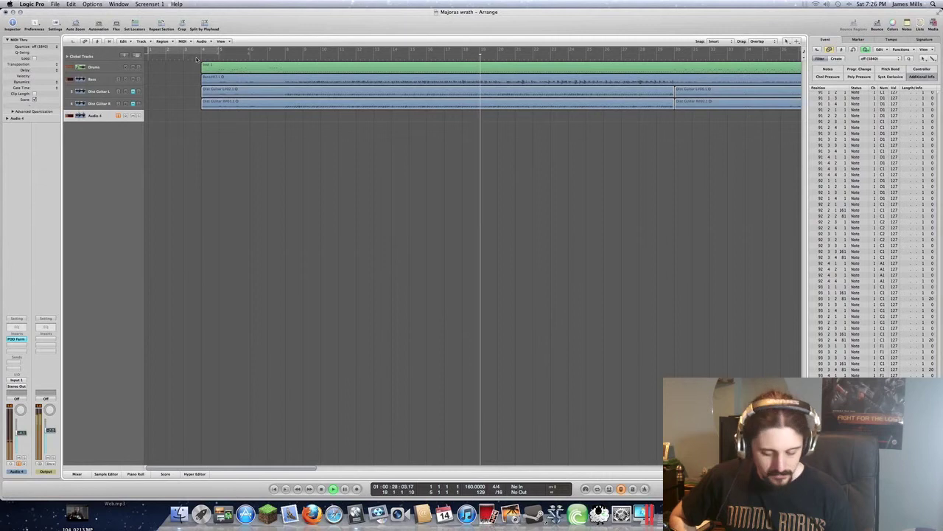
{"action": "key", "text": "space"}
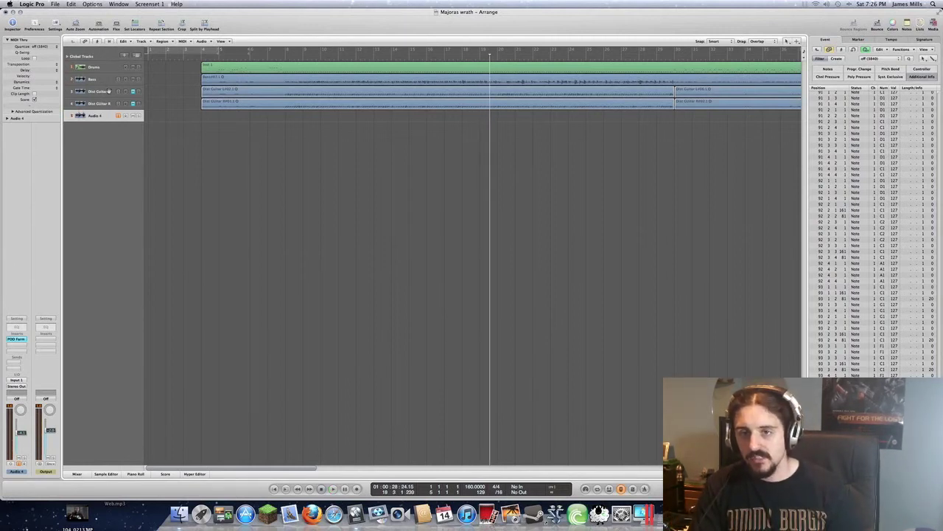
{"action": "left_click", "coordinate": [129, 104]}
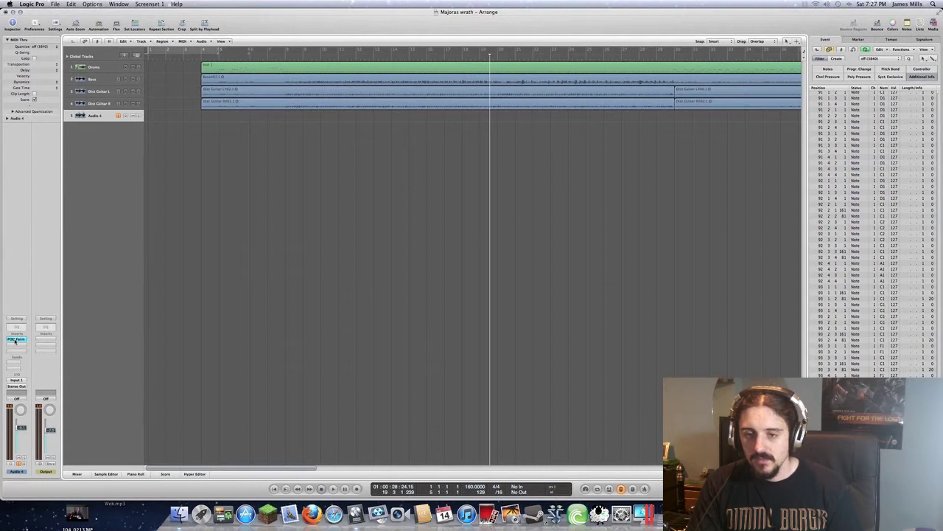
Reopen the POD Farm plug-in on Audio 4 and create a dual tone by copying the current tone.
{"action": "left_click", "coordinate": [15, 341]}
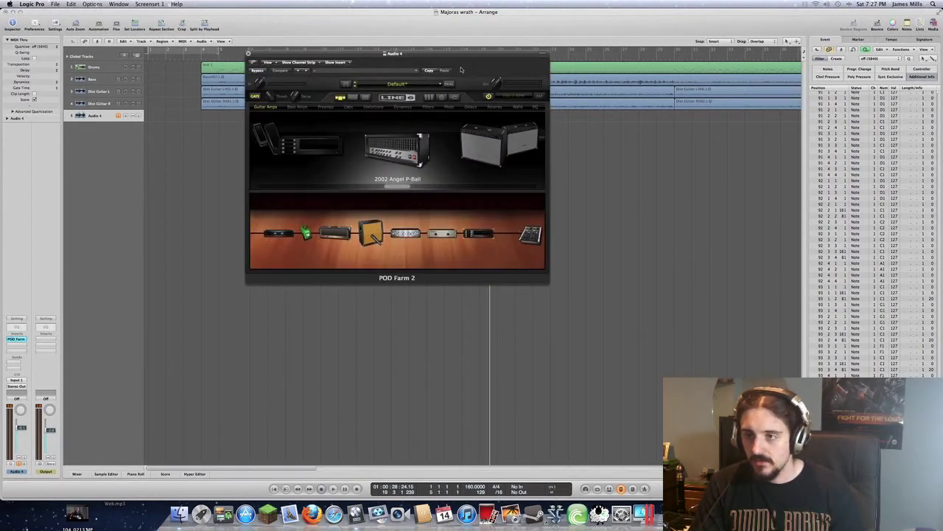
{"action": "left_click", "coordinate": [449, 85]}
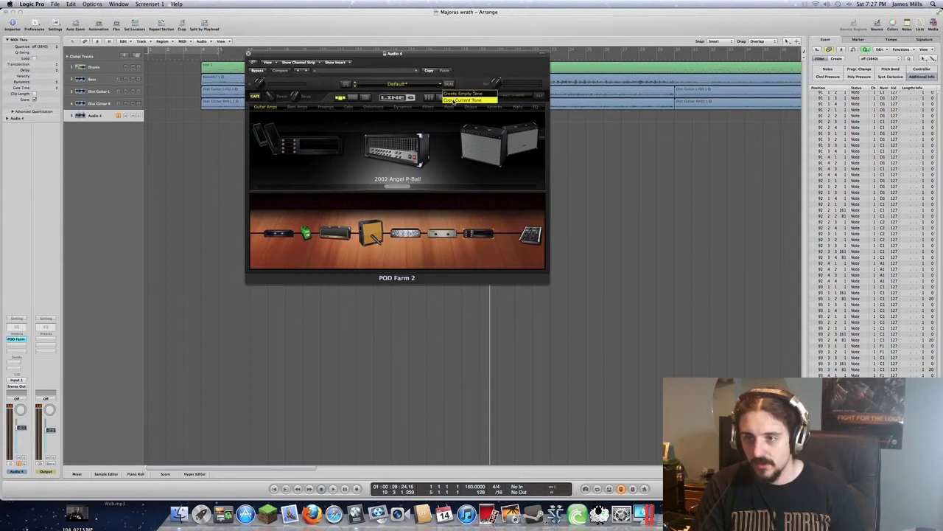
{"action": "left_click", "coordinate": [454, 100]}
Open the tone mixer and balance the volume faders of Tone A and Tone B at matching levels.
{"action": "left_click", "coordinate": [531, 235]}
{"action": "left_click_drag", "start_coordinate": [395, 168], "coordinate": [395, 179]}
{"action": "mouse_move", "coordinate": [473, 147]}
{"action": "left_mouse_down"}
{"action": "mouse_move", "coordinate": [473, 185]}
{"action": "mouse_move", "coordinate": [474, 164]}
{"action": "left_mouse_up"}
{"action": "left_click_drag", "start_coordinate": [395, 178], "coordinate": [394, 166]}
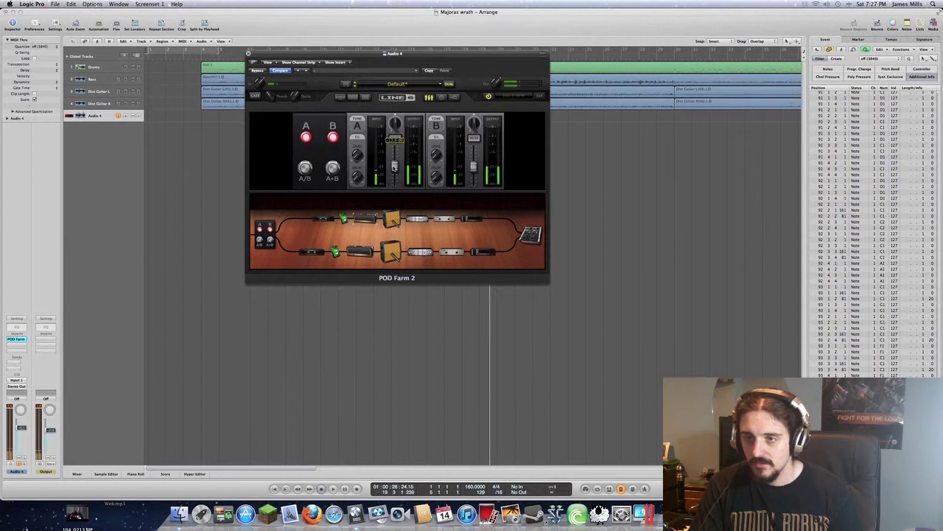
{"action": "left_click_drag", "start_coordinate": [473, 165], "coordinate": [473, 158]}
{"action": "left_click_drag", "start_coordinate": [395, 163], "coordinate": [395, 158]}
Compare Tone A and Tone B individually, finishing with both tones active.
{"action": "left_click", "coordinate": [304, 168]}
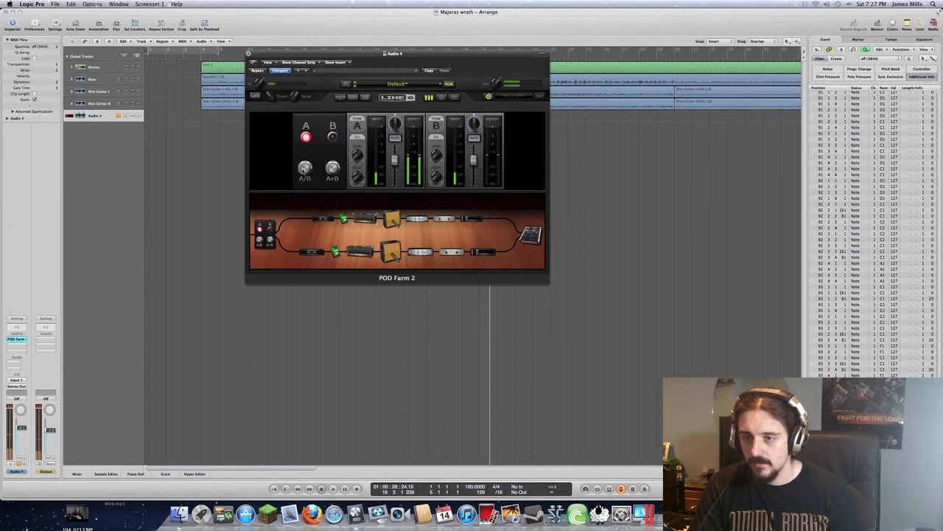
{"action": "left_click", "coordinate": [304, 168]}
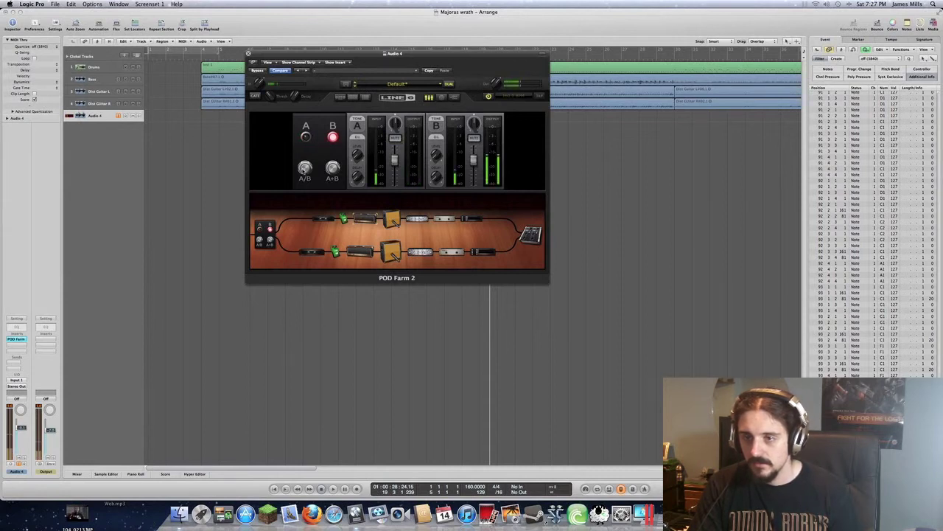
{"action": "left_click", "coordinate": [332, 170]}
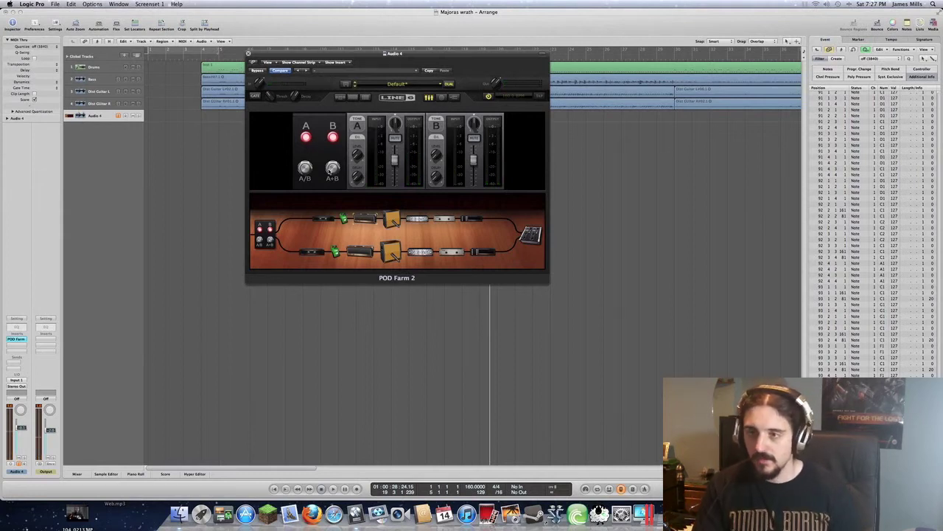
Add a Digital Delay behind the EQ at the end of the Tone B chain and open its controls.
{"action": "left_click", "coordinate": [335, 98]}
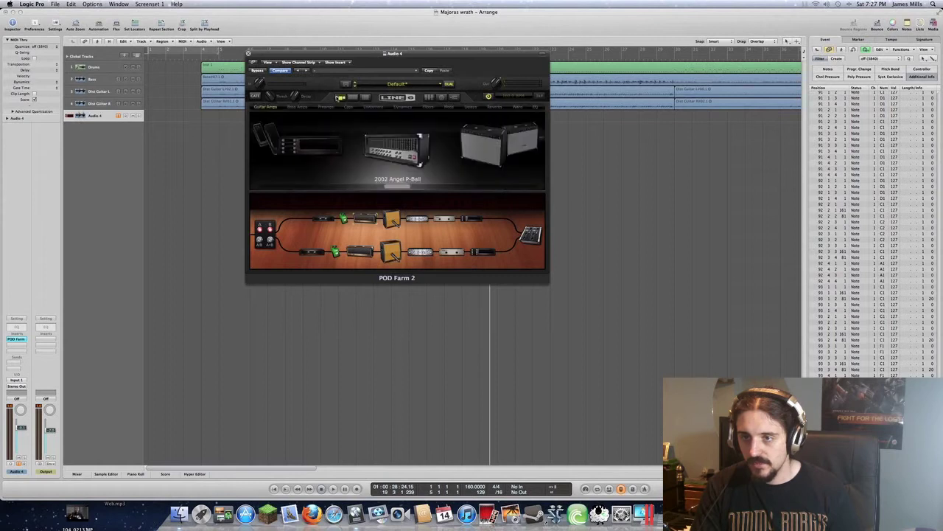
{"action": "left_click", "coordinate": [471, 107]}
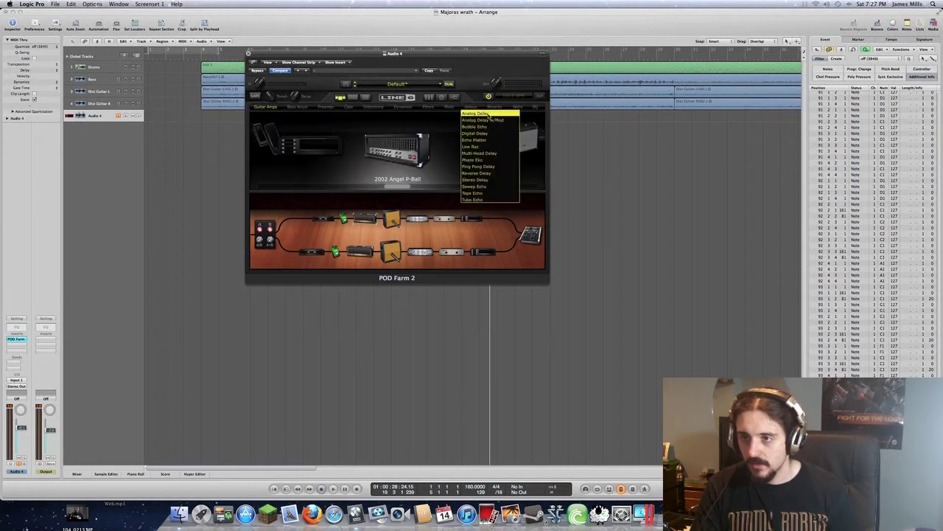
{"action": "left_click", "coordinate": [480, 133]}
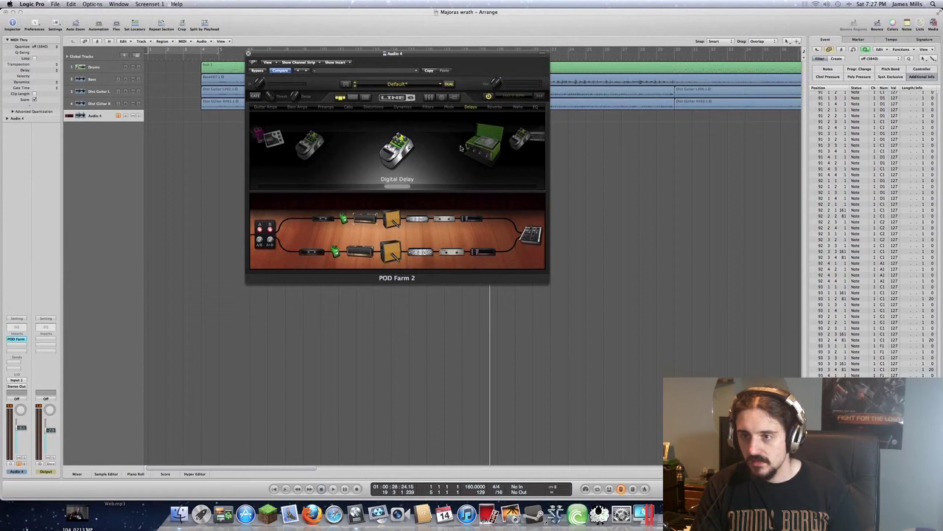
{"action": "left_click_drag", "start_coordinate": [376, 220], "coordinate": [491, 253]}
{"action": "left_click", "coordinate": [490, 253]}
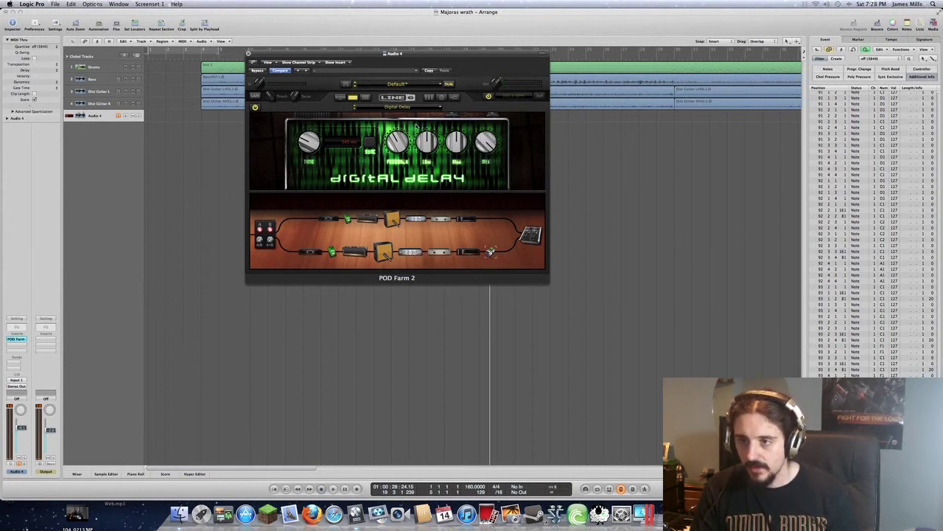
Shorten the Digital Delay's time to a few tens of milliseconds and adjust its feedback.
{"action": "left_click_drag", "start_coordinate": [317, 142], "coordinate": [309, 180]}
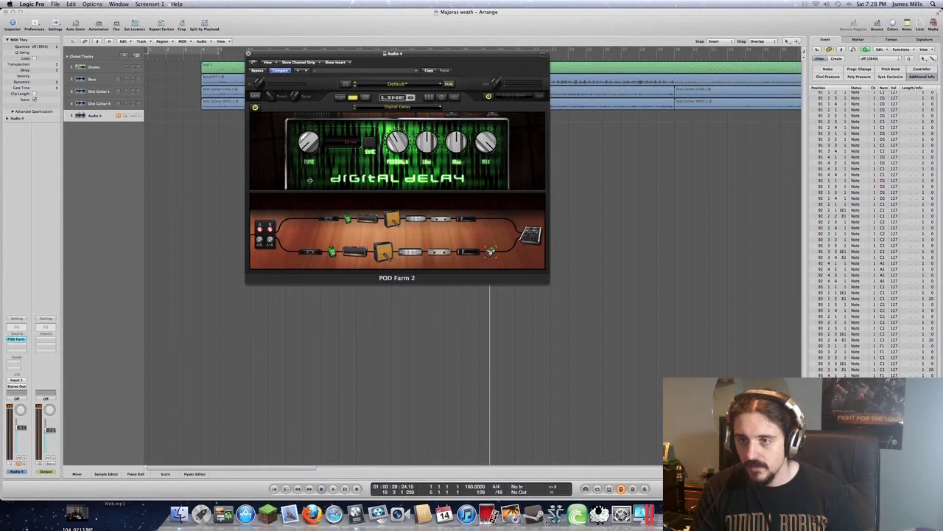
{"action": "mouse_move", "coordinate": [398, 140]}
{"action": "left_mouse_down"}
{"action": "mouse_move", "coordinate": [389, 170]}
{"action": "mouse_move", "coordinate": [396, 145]}
{"action": "mouse_move", "coordinate": [387, 125]}
{"action": "left_mouse_up"}
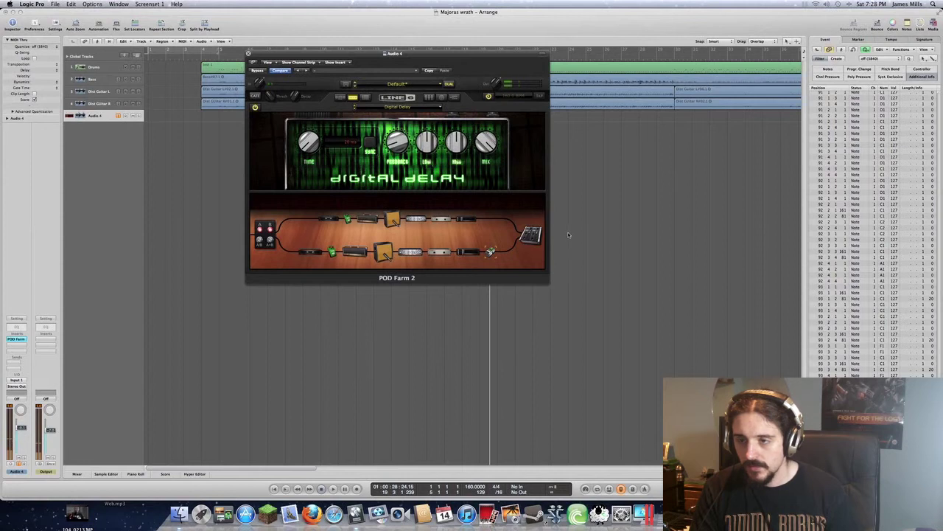
Bypass the Digital Delay and switch it back on to compare the dual tone with and without it.
{"action": "left_click", "coordinate": [490, 252]}
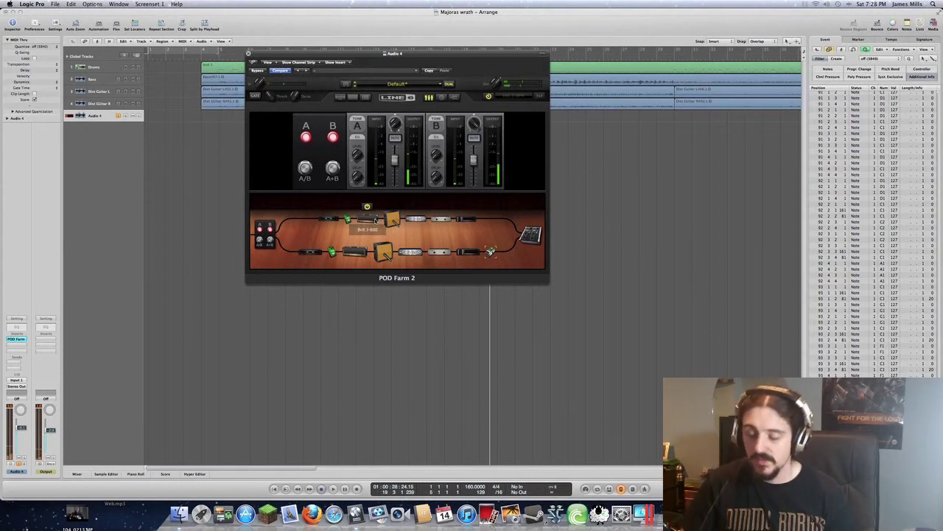
{"action": "left_click", "coordinate": [491, 252]}
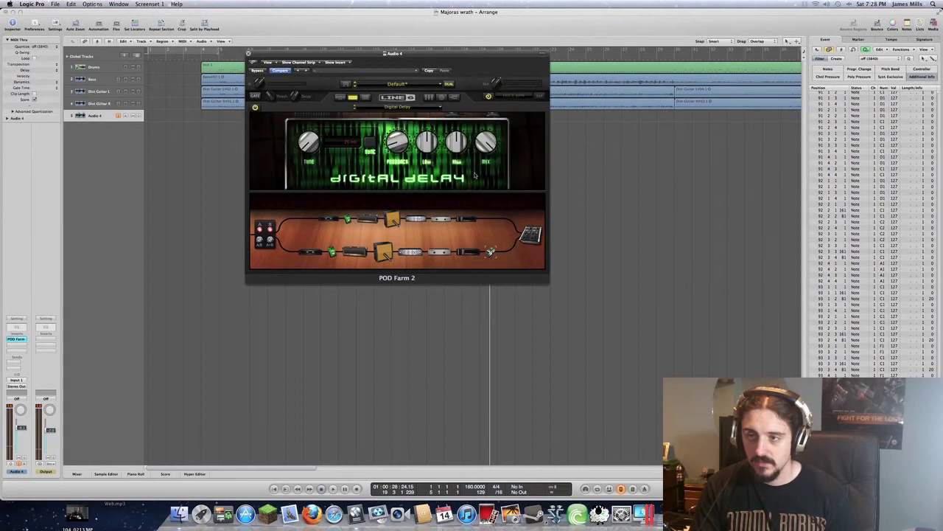
{"action": "left_click", "coordinate": [490, 240]}
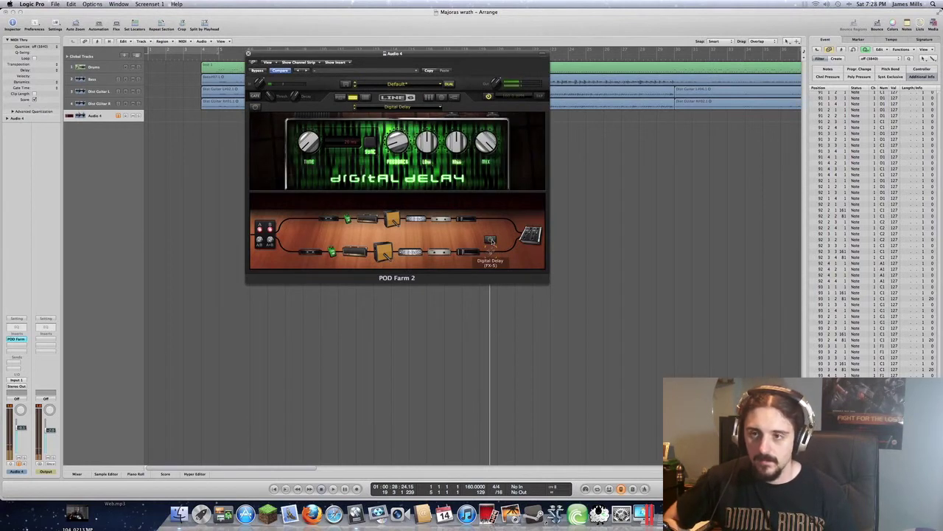
{"action": "left_click", "coordinate": [491, 241]}
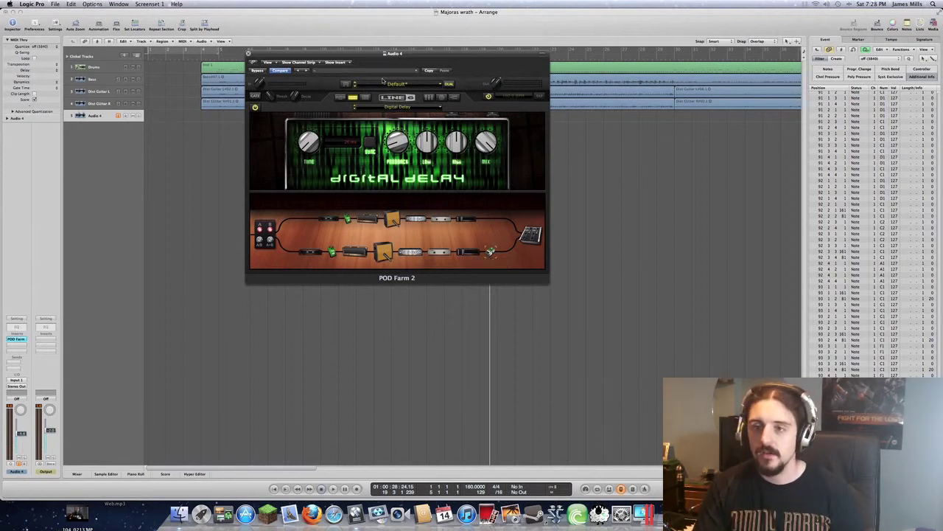
Play the song from near its beginning and mute the Dist Guitar L and Dist Guitar R tracks.
{"action": "left_click", "coordinate": [186, 58]}
{"action": "key", "text": "space"}
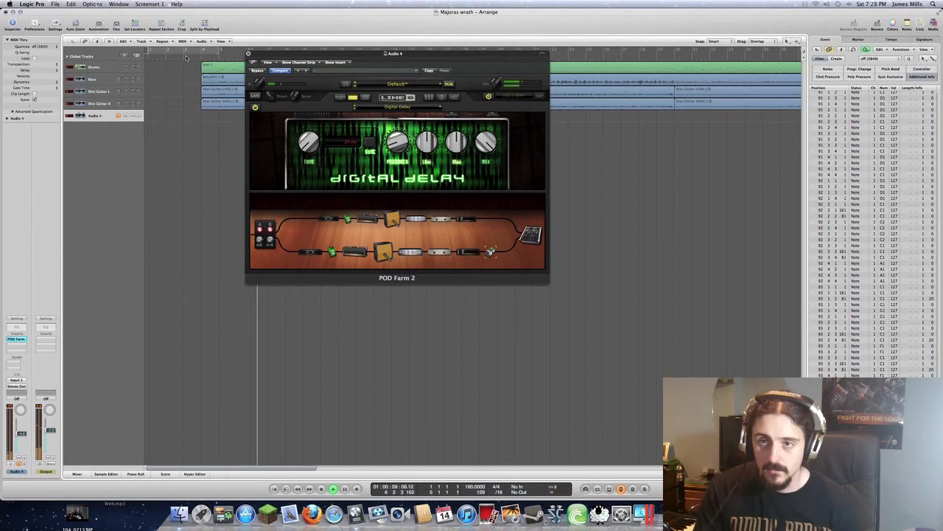
{"action": "left_click", "coordinate": [137, 91]}
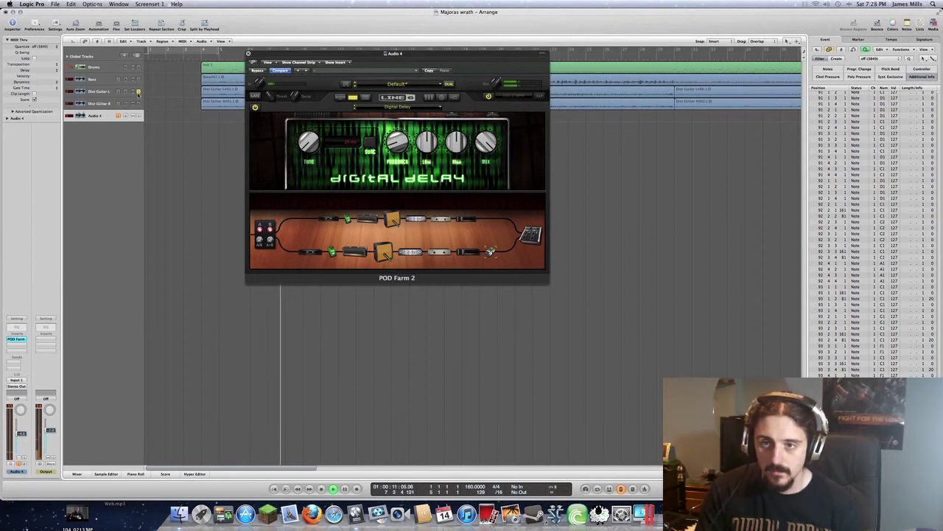
{"action": "left_click", "coordinate": [138, 91]}
{"action": "left_click", "coordinate": [134, 91]}
{"action": "left_click", "coordinate": [134, 103]}
Replay the song from around where the regions begin to audition the live dual tone, and stop playback.
{"action": "left_click", "coordinate": [199, 57]}
{"action": "key", "text": "space"}
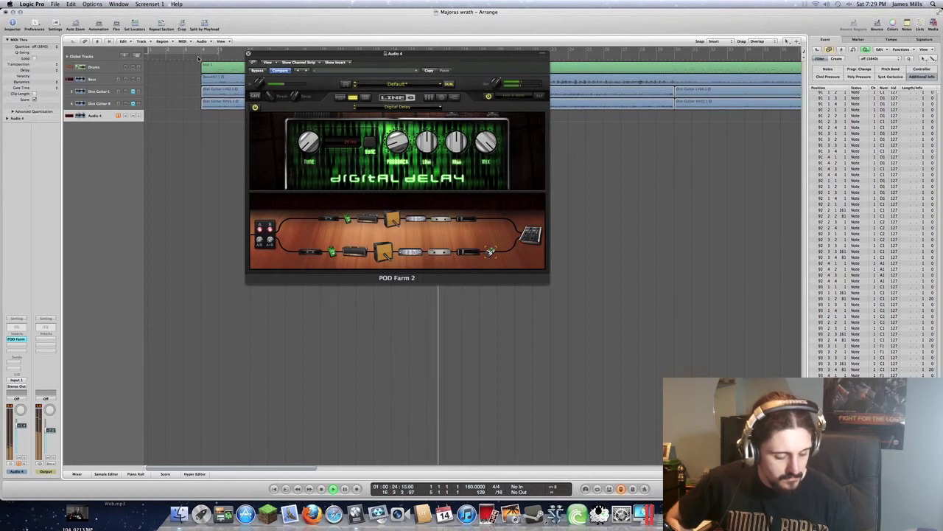
{"action": "key", "text": "space"}
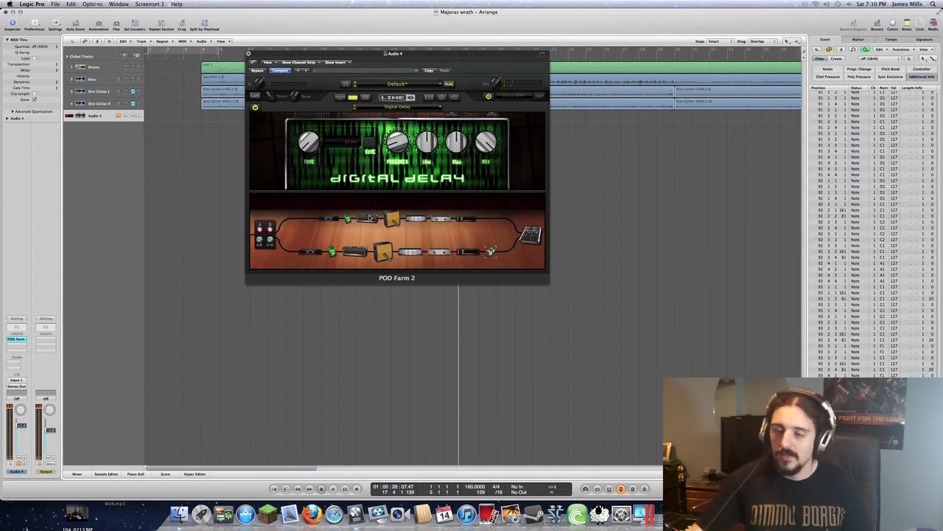
Re-arm the Audio 4 track for recording and switch the Tone B amp to Treadplate Dual.
{"action": "left_click", "coordinate": [118, 117]}
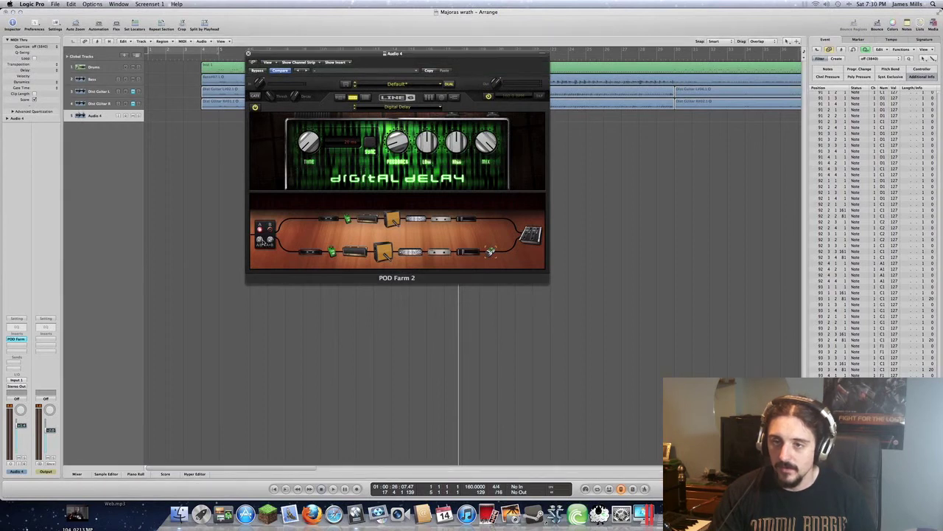
{"action": "left_click", "coordinate": [119, 116]}
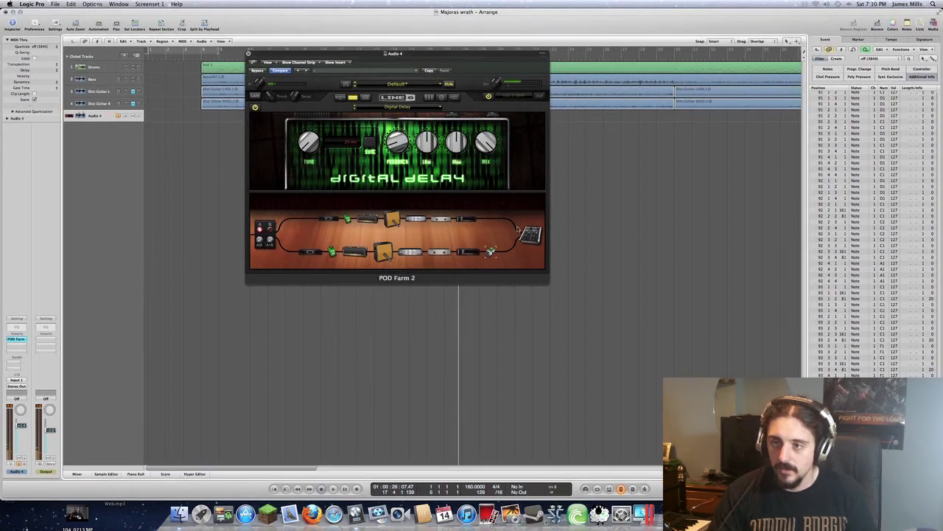
{"action": "left_click", "coordinate": [264, 235]}
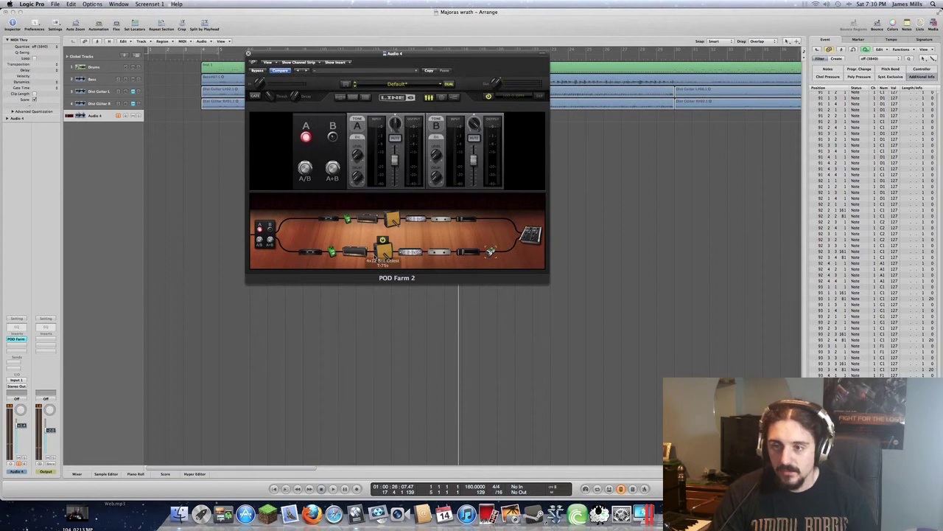
{"action": "left_click", "coordinate": [361, 253]}
{"action": "left_click", "coordinate": [409, 107]}
{"action": "scroll", "coordinate": [418, 202], "scroll_direction": "down", "scroll_amount": 5}
{"action": "scroll", "coordinate": [418, 202], "scroll_direction": "down", "scroll_amount": 2}
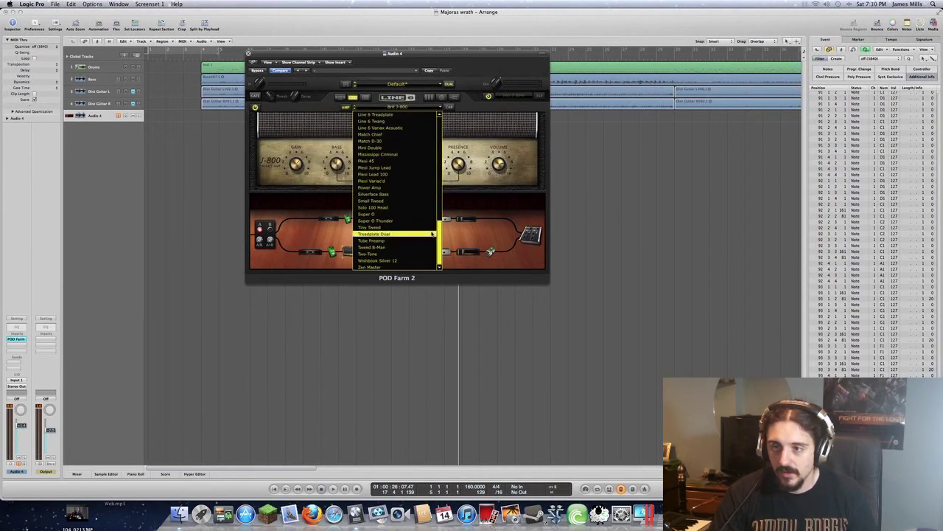
{"action": "left_click", "coordinate": [429, 233]}
{"action": "mouse_move", "coordinate": [382, 250]}
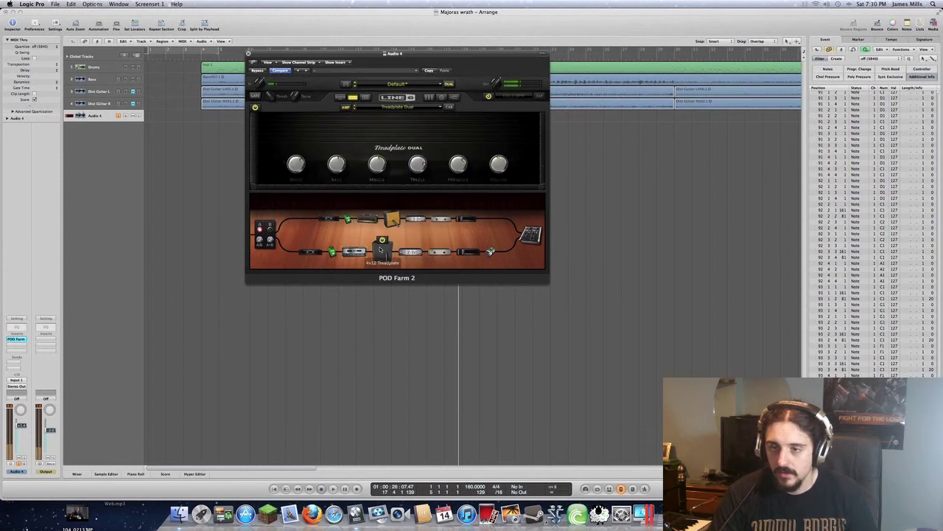
Switch the Tone A amp to Treadplate Dual as well.
{"action": "left_click", "coordinate": [368, 219]}
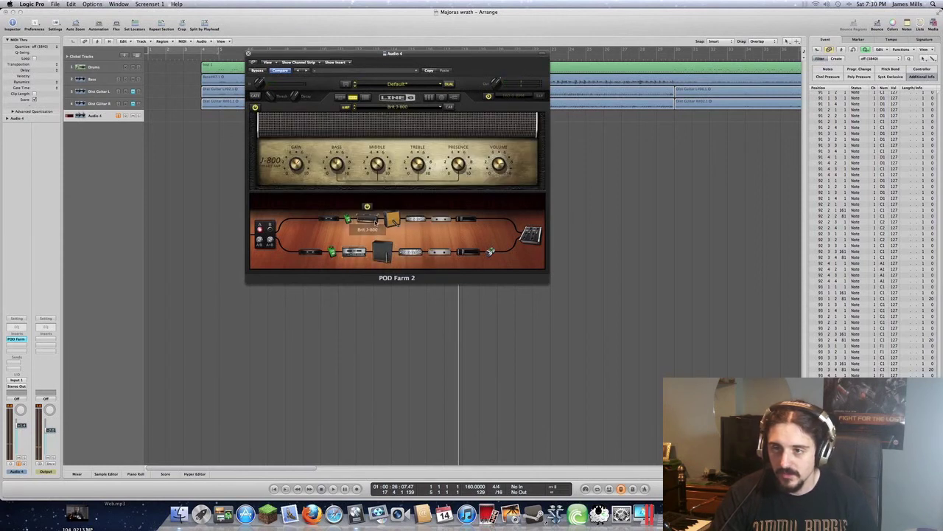
{"action": "left_click", "coordinate": [393, 109]}
{"action": "scroll", "coordinate": [391, 156], "scroll_direction": "down", "scroll_amount": 5}
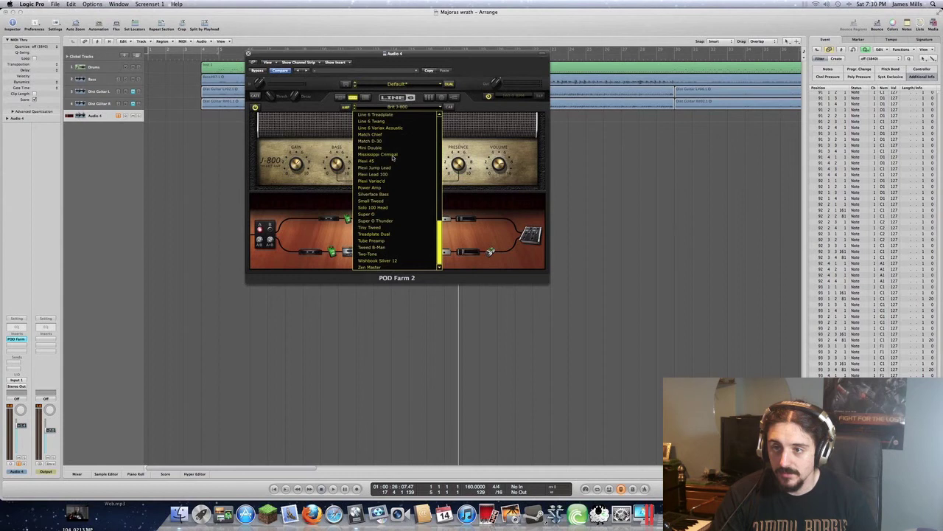
{"action": "left_click", "coordinate": [397, 233]}
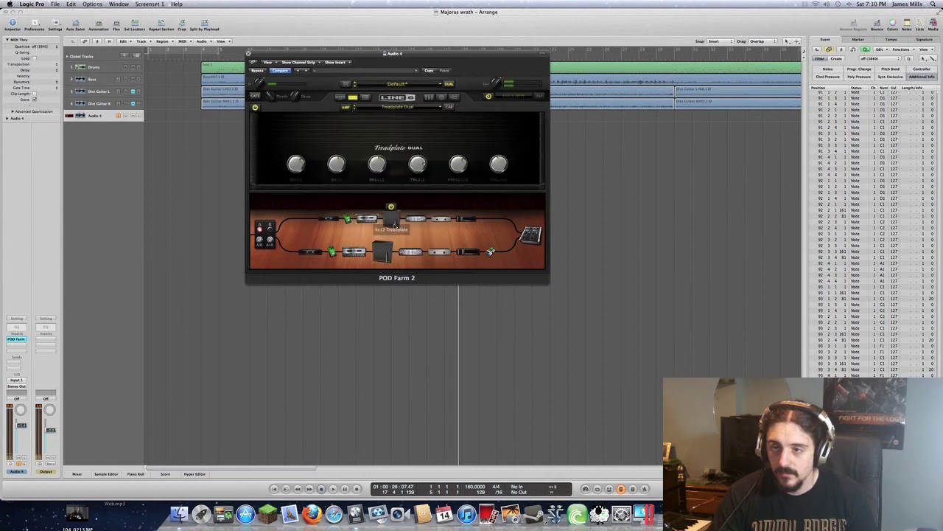
Set Tone A's cabinet to 4x12 Brit Celest T-75s with the 57 Off Axis microphone and 0% room.
{"action": "left_click", "coordinate": [393, 221]}
{"action": "left_click", "coordinate": [398, 107]}
{"action": "scroll", "coordinate": [392, 125], "scroll_direction": "up", "scroll_amount": 3}
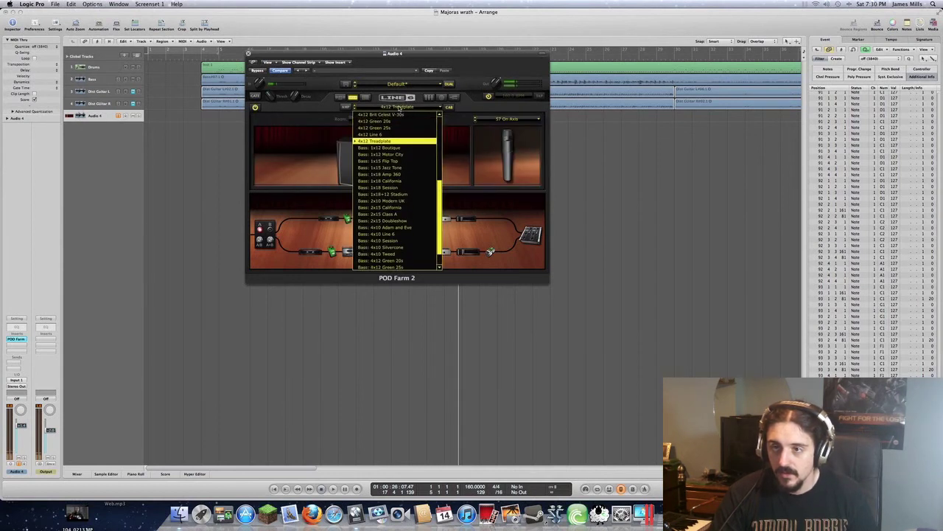
{"action": "left_click", "coordinate": [393, 116]}
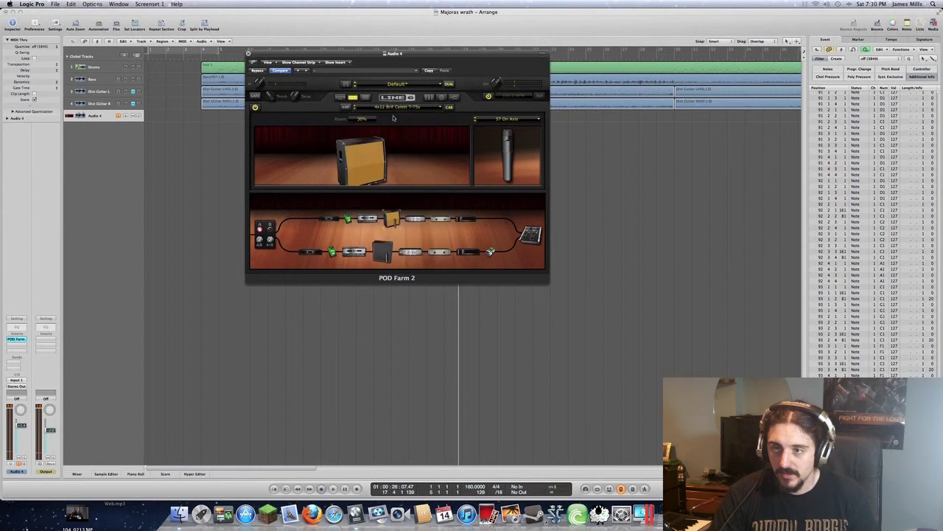
{"action": "left_click", "coordinate": [506, 119]}
{"action": "left_click", "coordinate": [498, 134]}
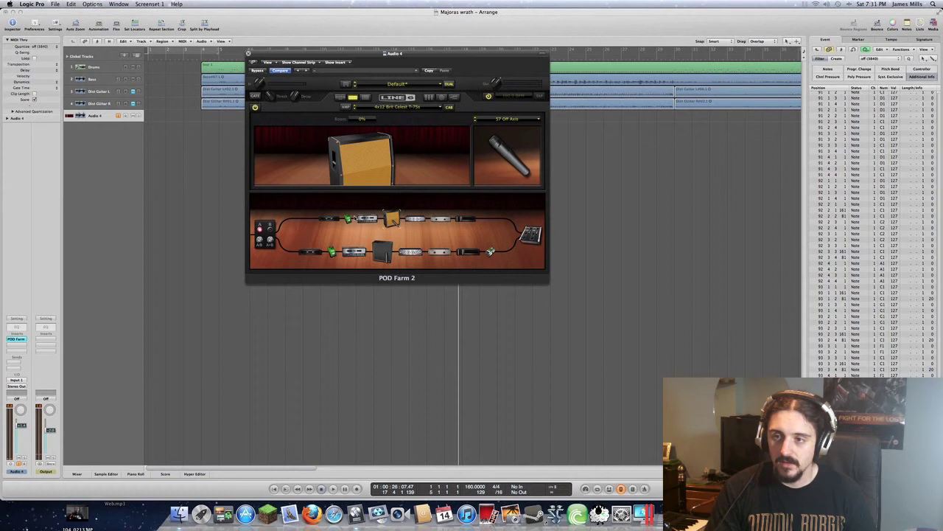
Check Tone A's amp controls and raise Tone B's level slightly in the dual tone's mixer.
{"action": "left_click", "coordinate": [366, 219]}
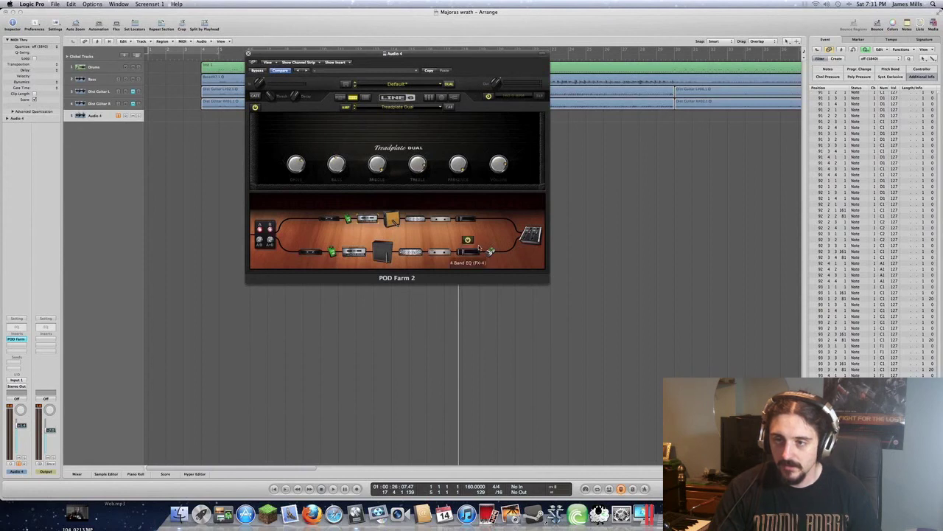
{"action": "left_click", "coordinate": [533, 236]}
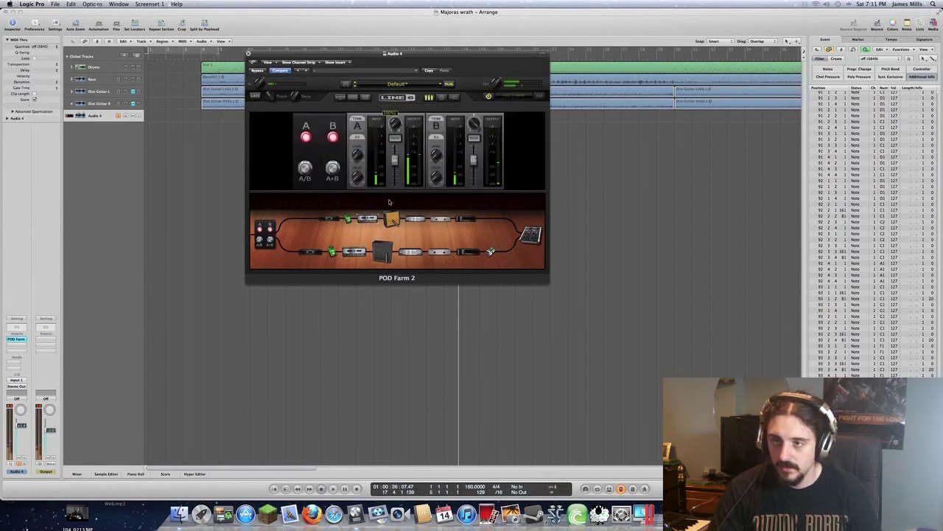
{"action": "left_click_drag", "start_coordinate": [474, 160], "coordinate": [478, 155]}
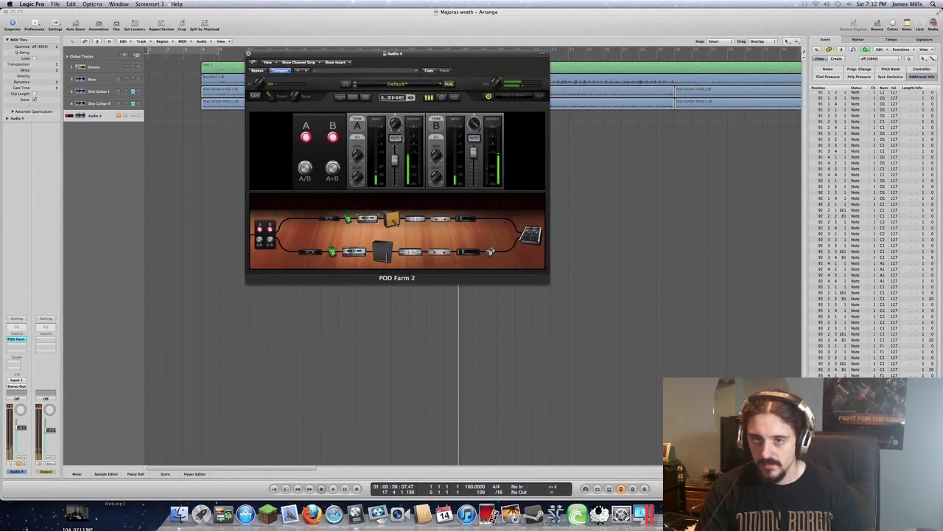
{"action": "left_click", "coordinate": [92, 134]}
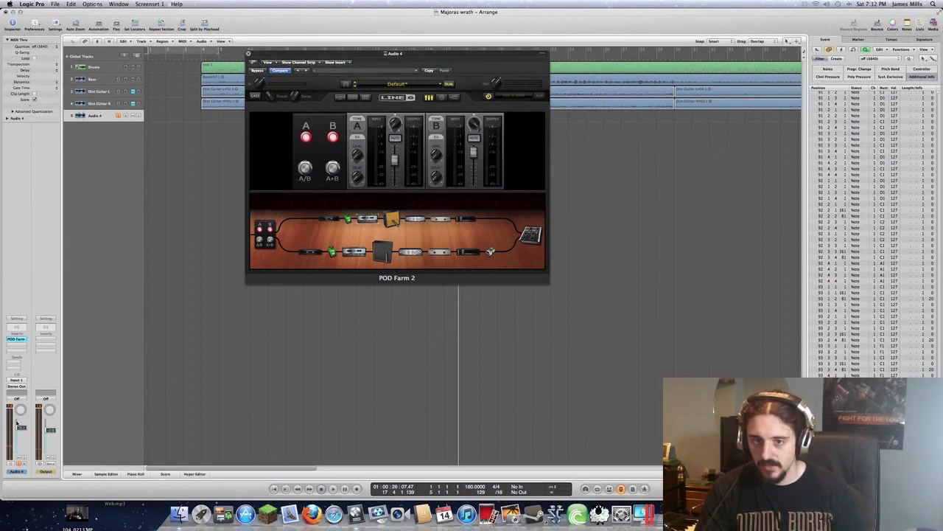